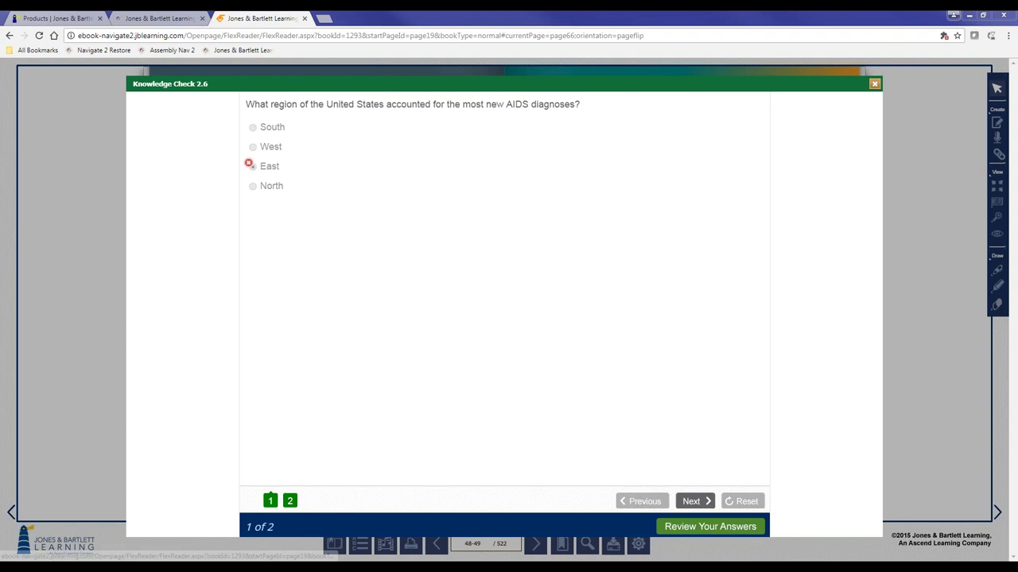
- Close Knowledge Check 2.6, filter the eBook's media resources to knowledge checks, and jump to the one on pages 30-31
click(875, 83)
click(385, 544)
scroll(433, 382, down, 2)
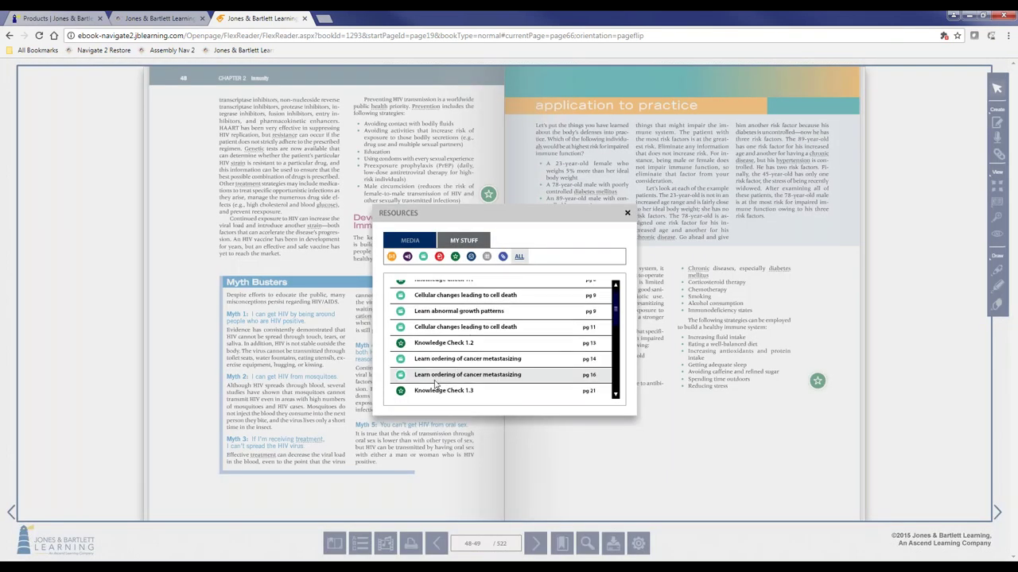
click(454, 256)
click(445, 353)
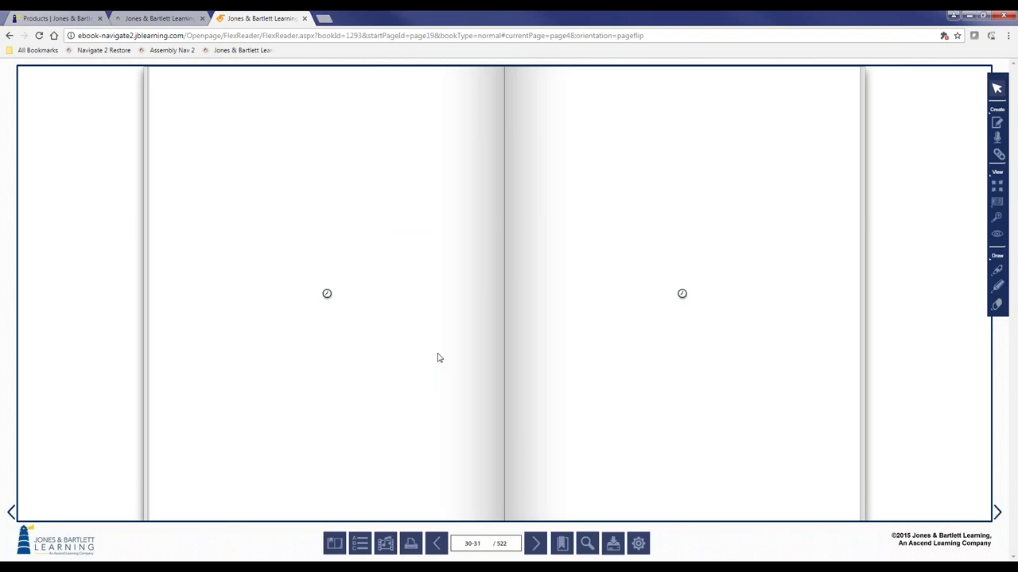
- Launch the assessment beside the Chapter Summary on page 30 and start the Chapter 01 eBook Quiz
mouse_move(165, 107)
click(165, 105)
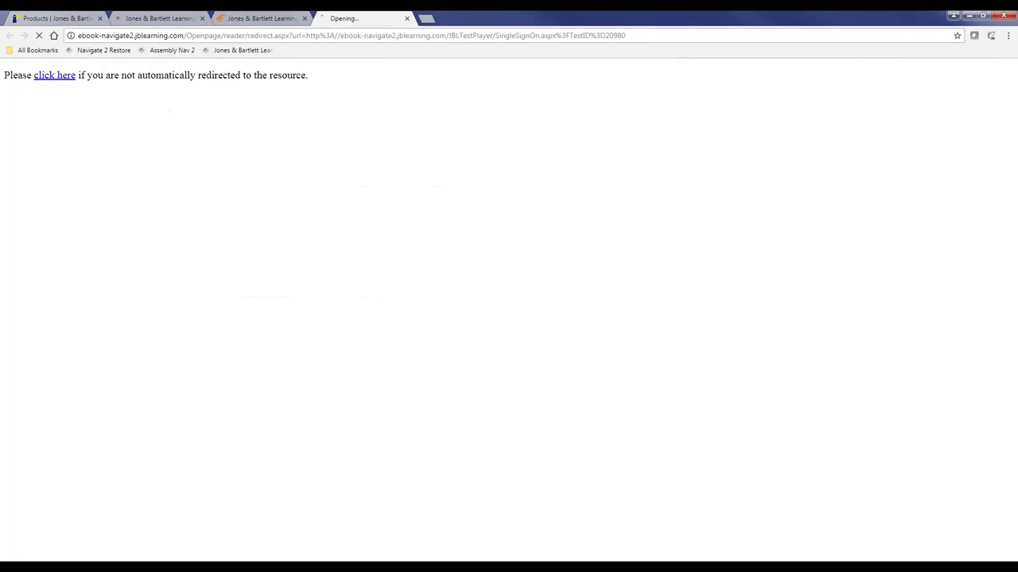
click(290, 348)
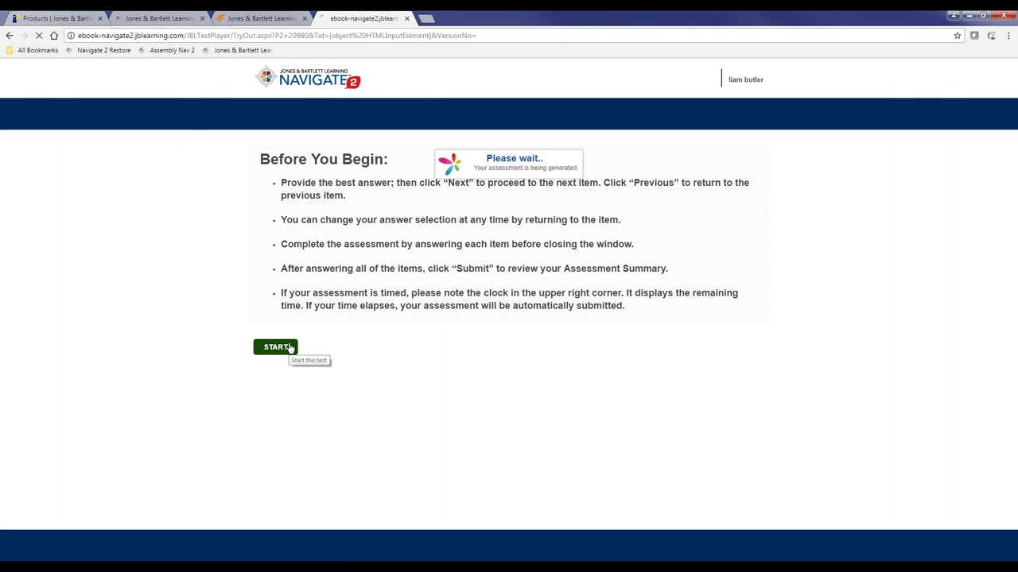
- Answer the quiz's first four questions, choosing Cytosine for question 2 and Diffusion for question 4, and advance to question 5
click(62, 206)
click(90, 252)
click(62, 194)
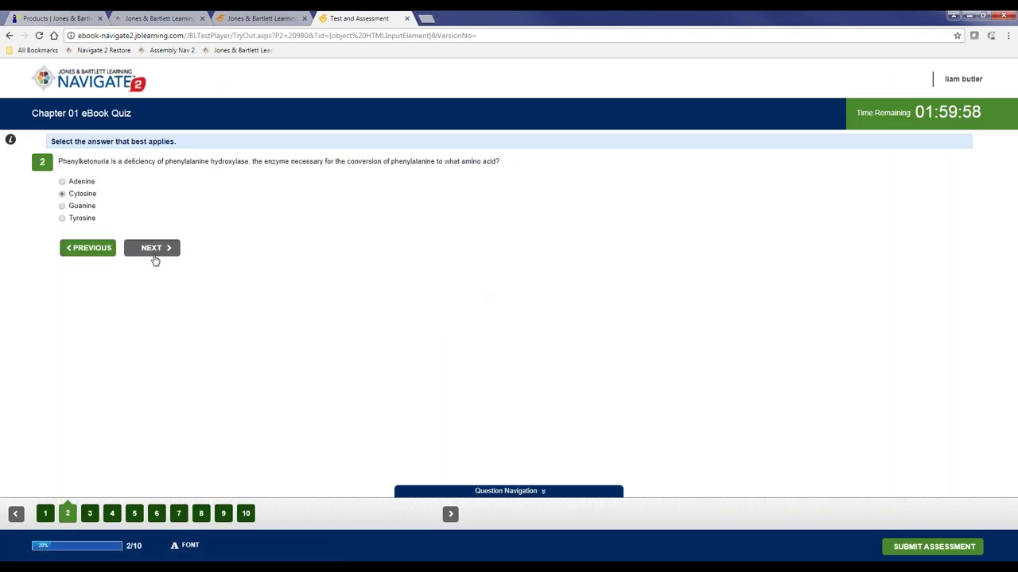
click(151, 253)
click(62, 208)
click(167, 252)
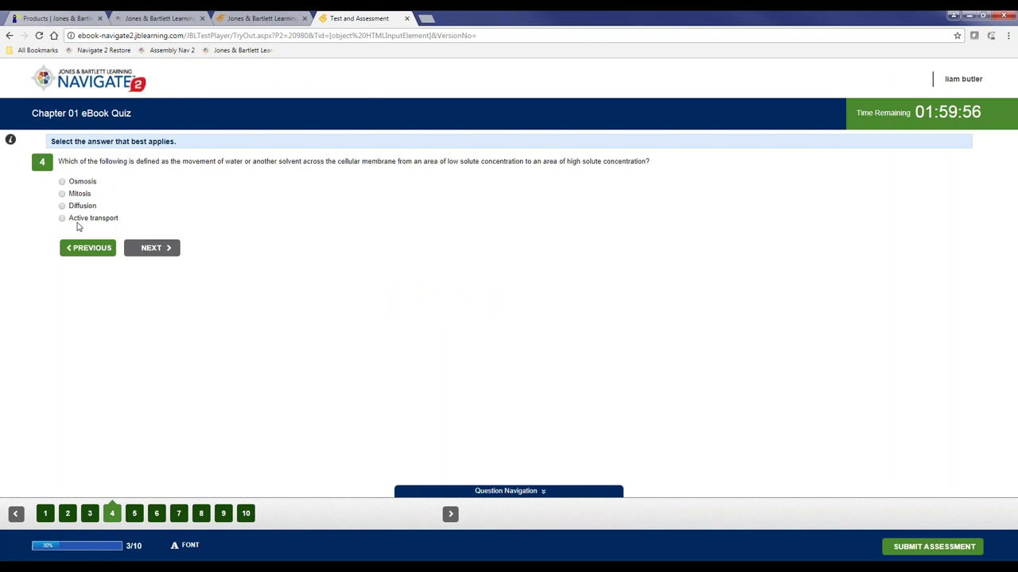
click(63, 207)
click(146, 250)
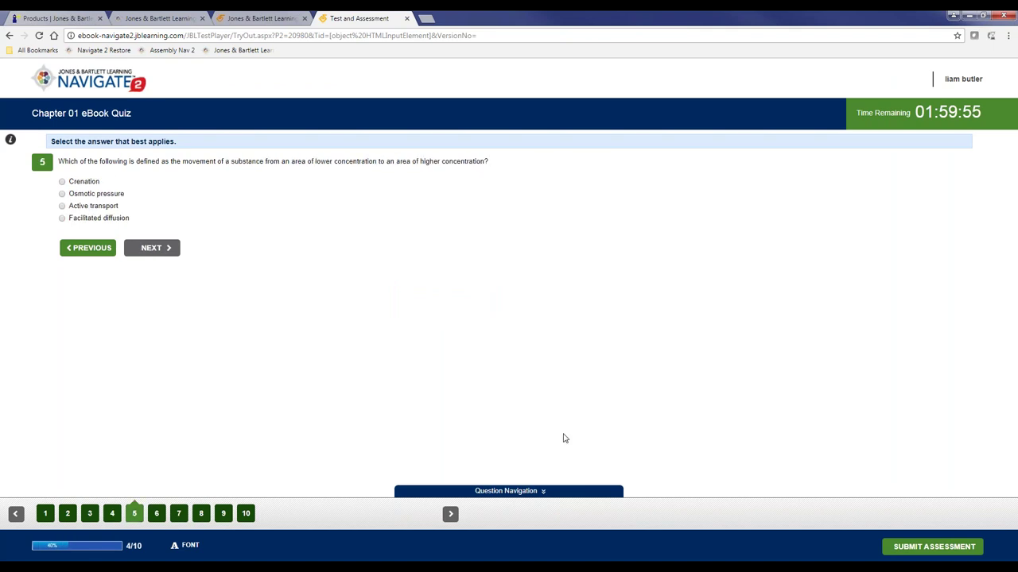
- Submit the Chapter 01 eBook Quiz for grading and close its Assessment Summary
click(943, 548)
click(470, 312)
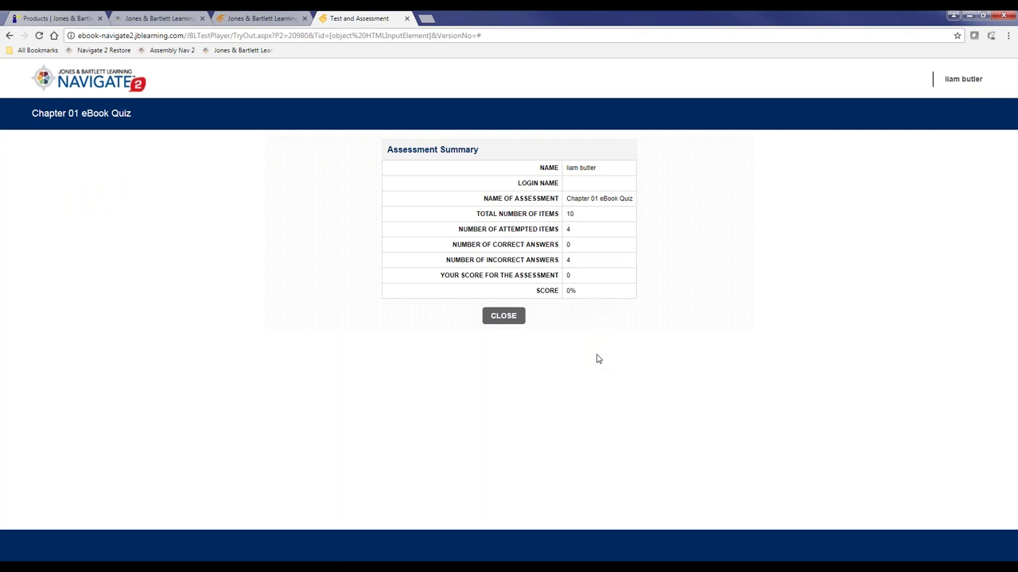
click(406, 18)
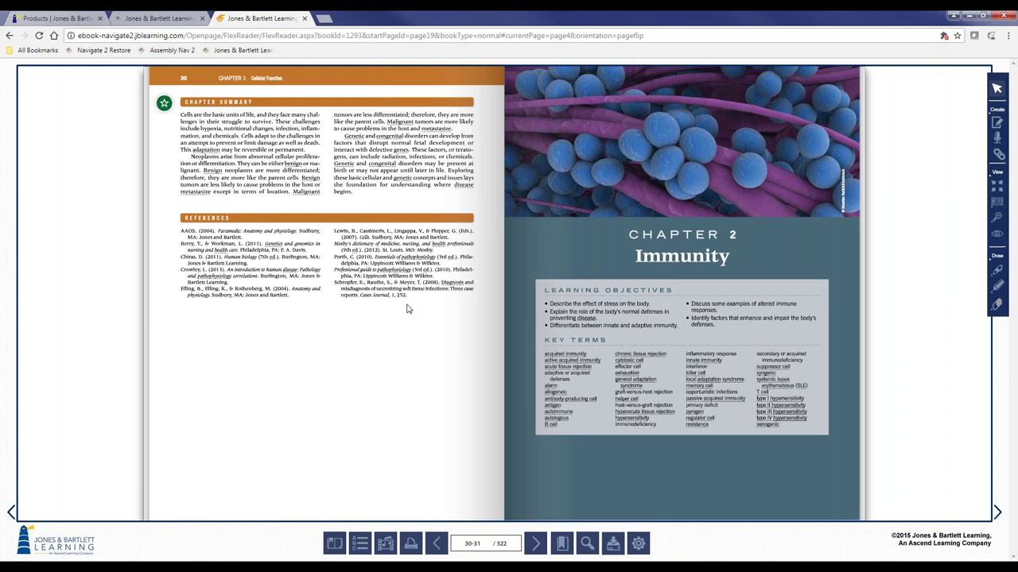
- Close the eBook reader and open Flashcards: Chapter 1 from the Cellular Function resources
click(305, 18)
click(550, 95)
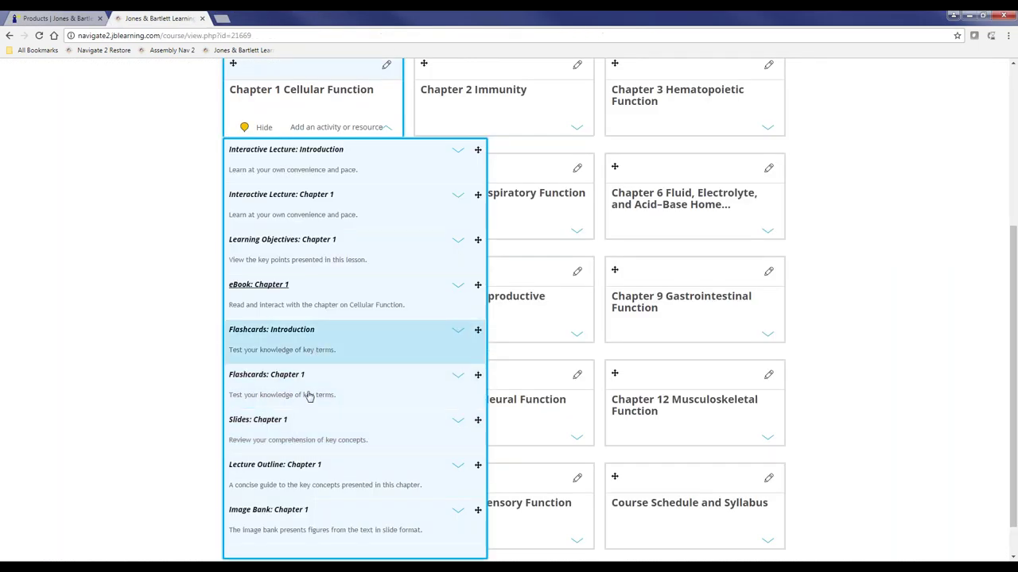
click(259, 380)
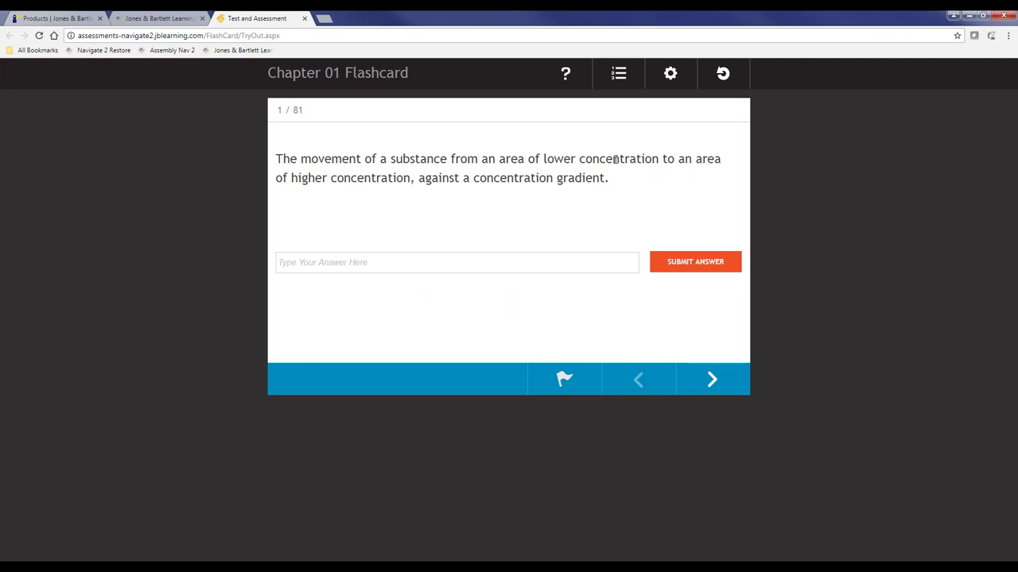
- Submit "term" as the answer to the first Chapter 01 flashcard and move to the second card
click(436, 263)
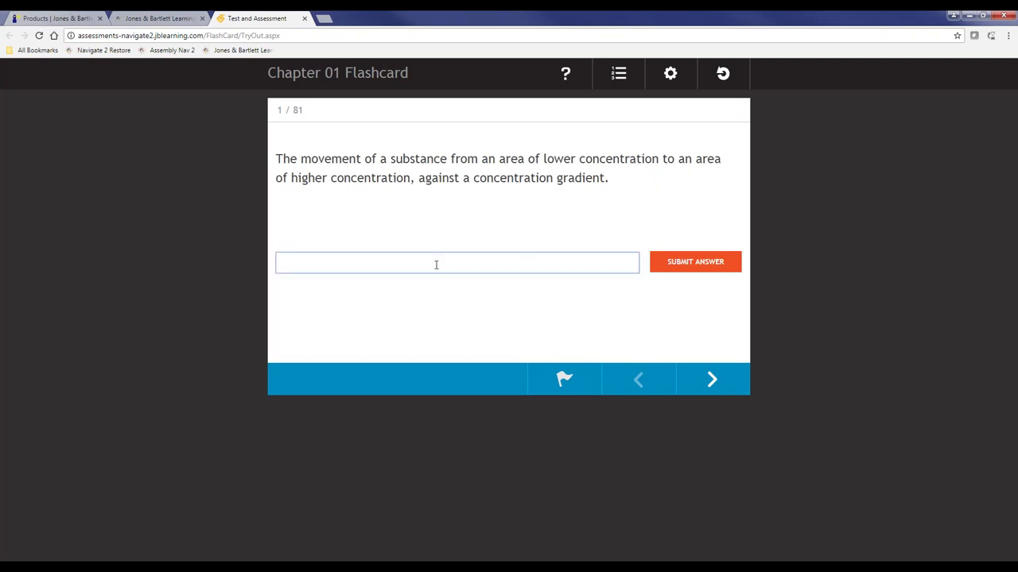
text(term)
click(704, 262)
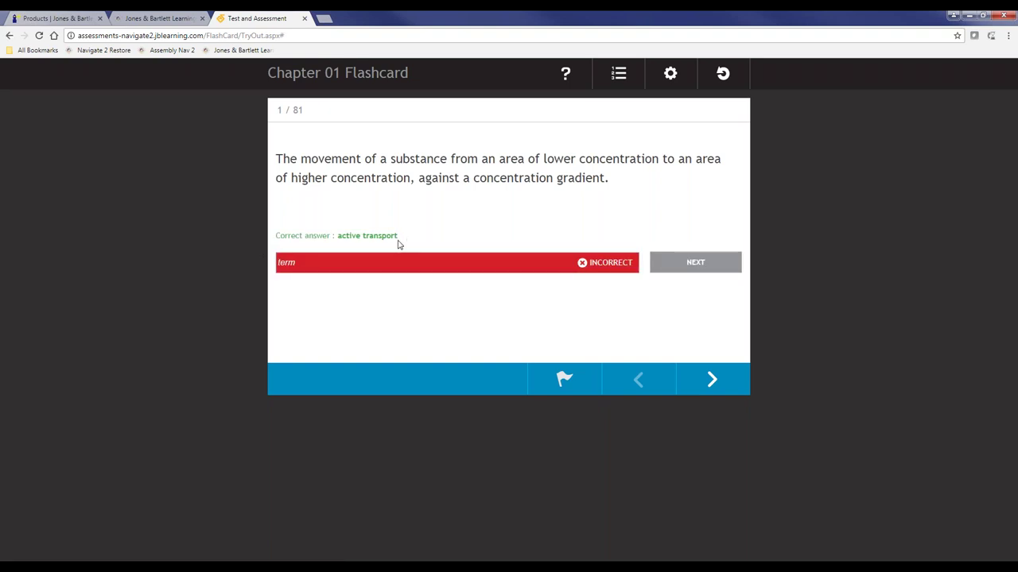
click(711, 379)
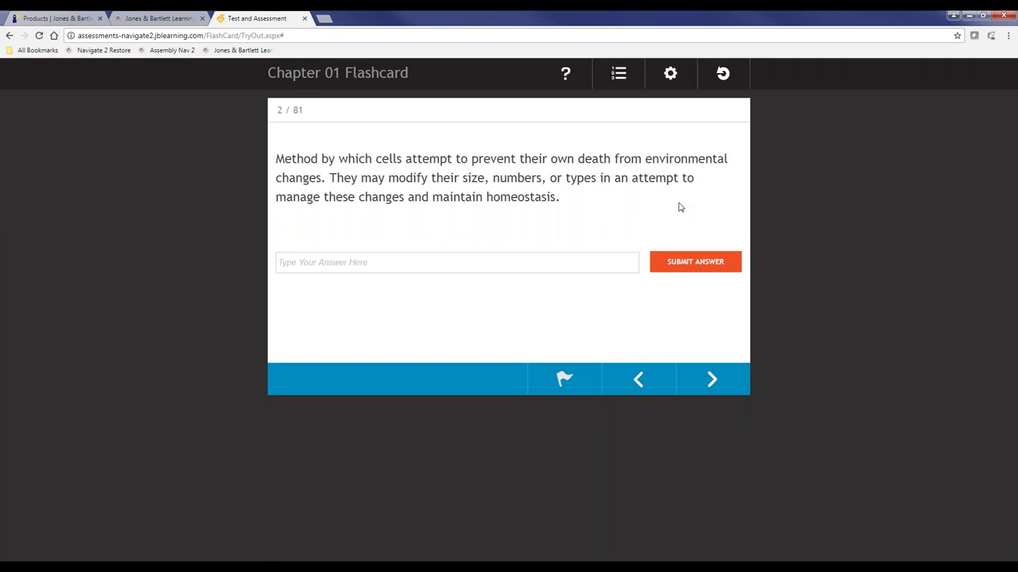
- Browse the list of all Chapter 01 flashcards and close the flashcard set
click(618, 73)
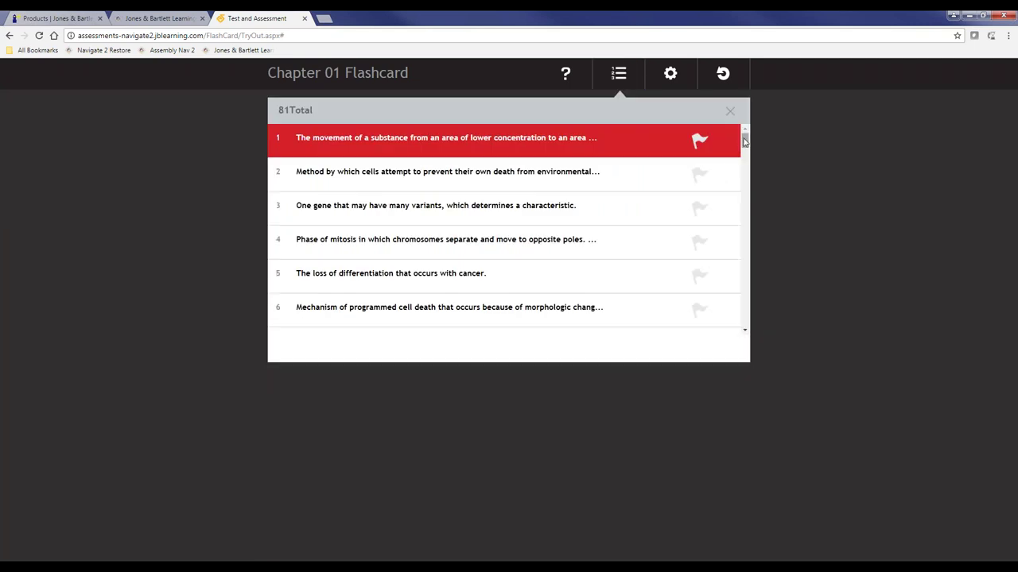
scroll(744, 140, down, 5)
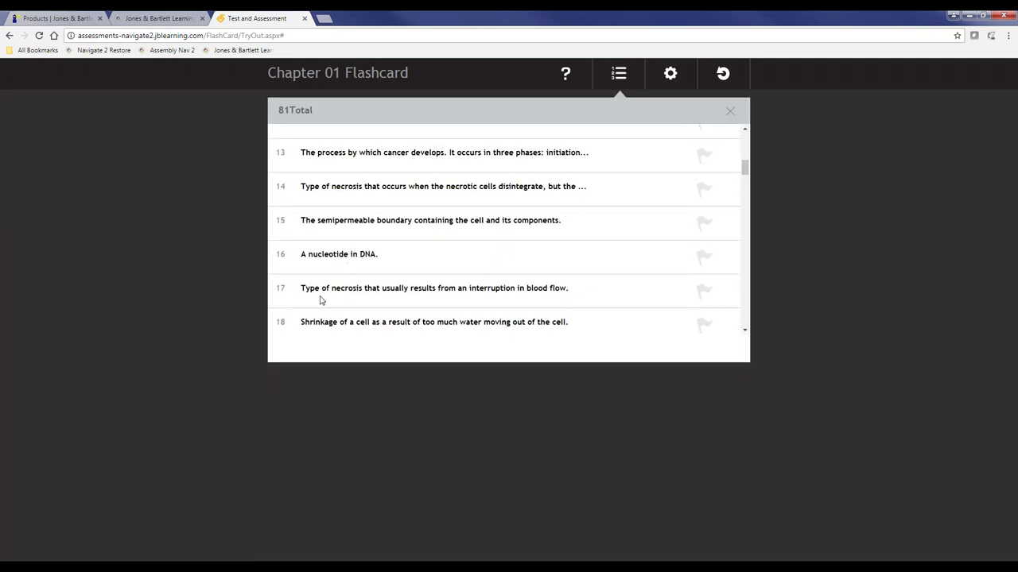
click(537, 298)
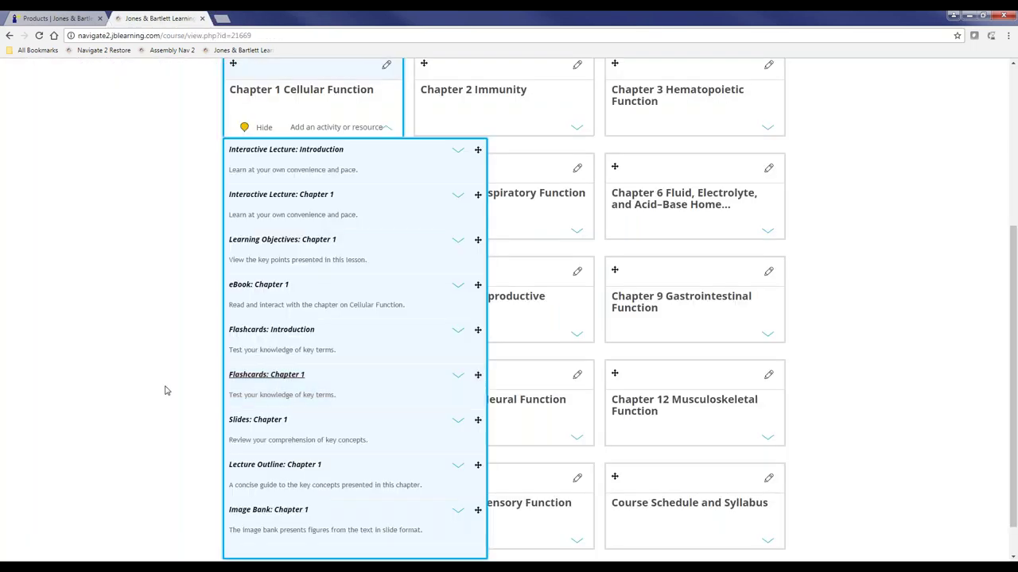
click(304, 18)
- Review the lesson resources offered for Chapter 1, Chapter 2 Immunity and Chapter 3 Hematopoietic Function
scroll(151, 391, down, 1)
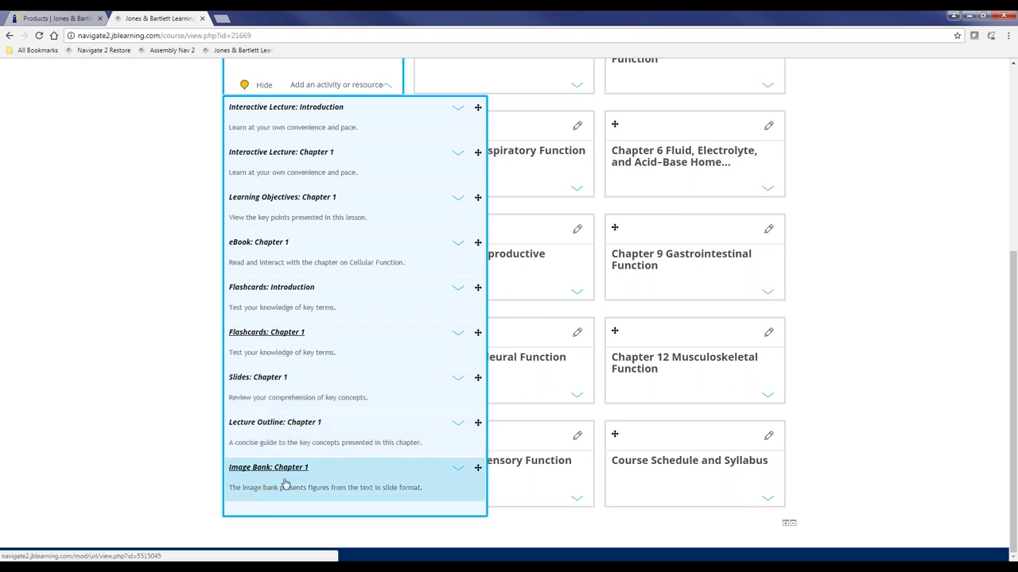
scroll(295, 447, up, 1)
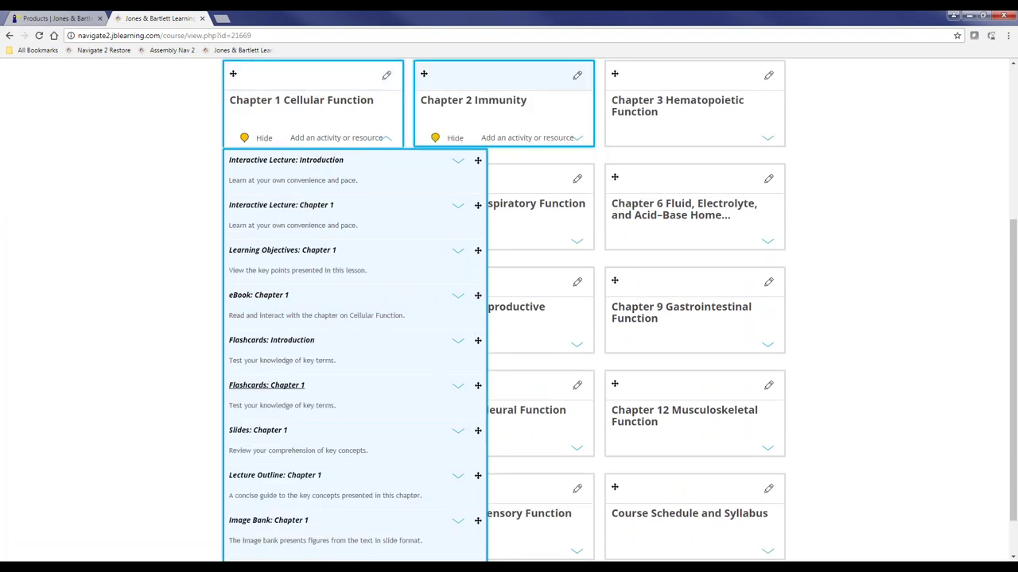
click(488, 119)
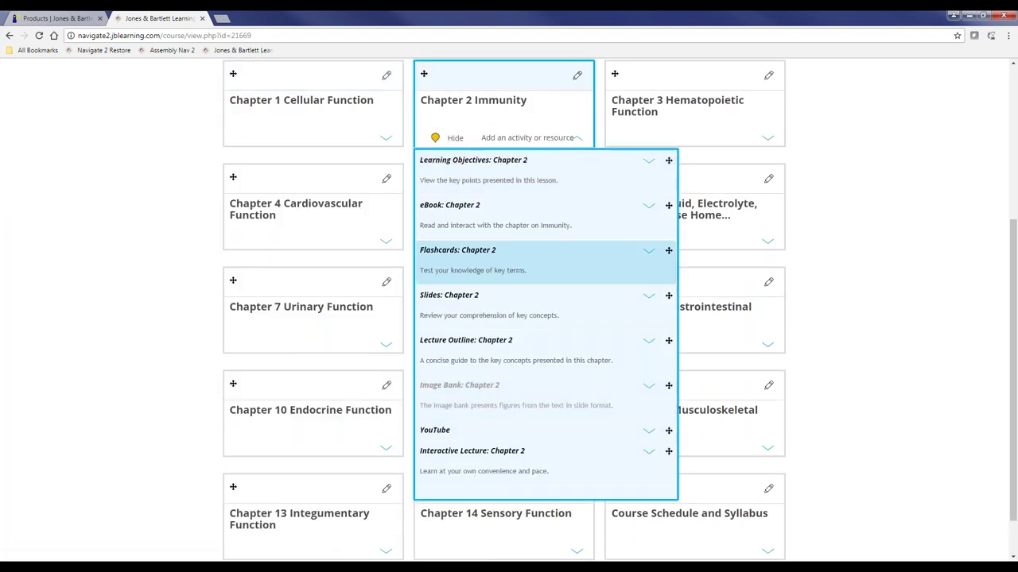
click(690, 125)
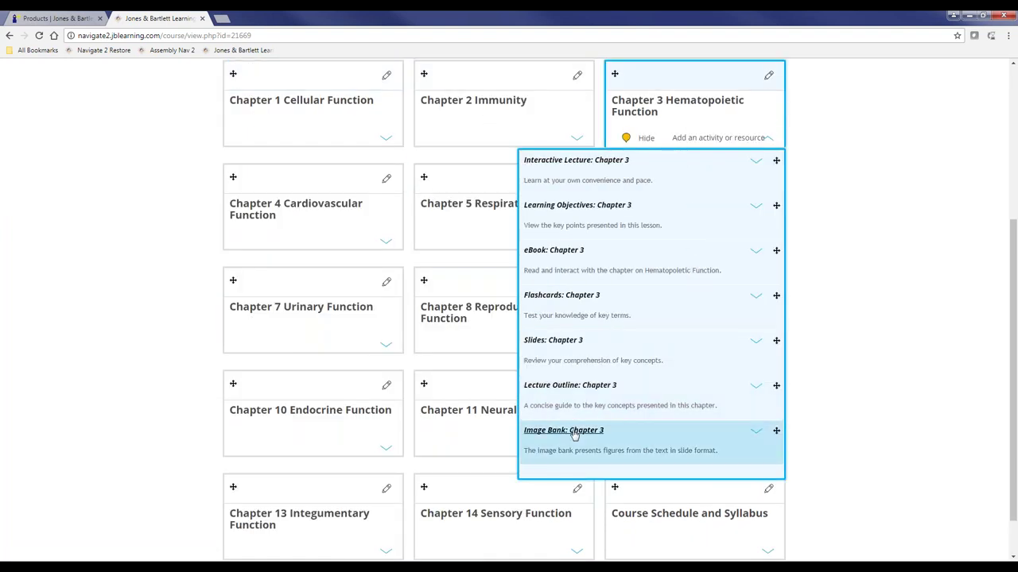
scroll(574, 436, up, 2)
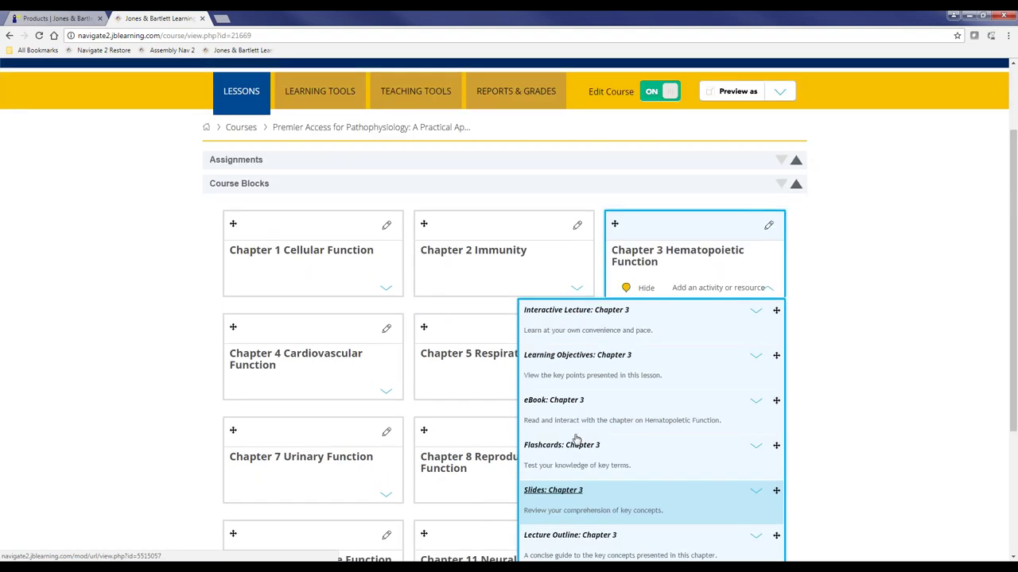
- Expand the eBook section of the Learning Tools and look over its chapter links
click(322, 111)
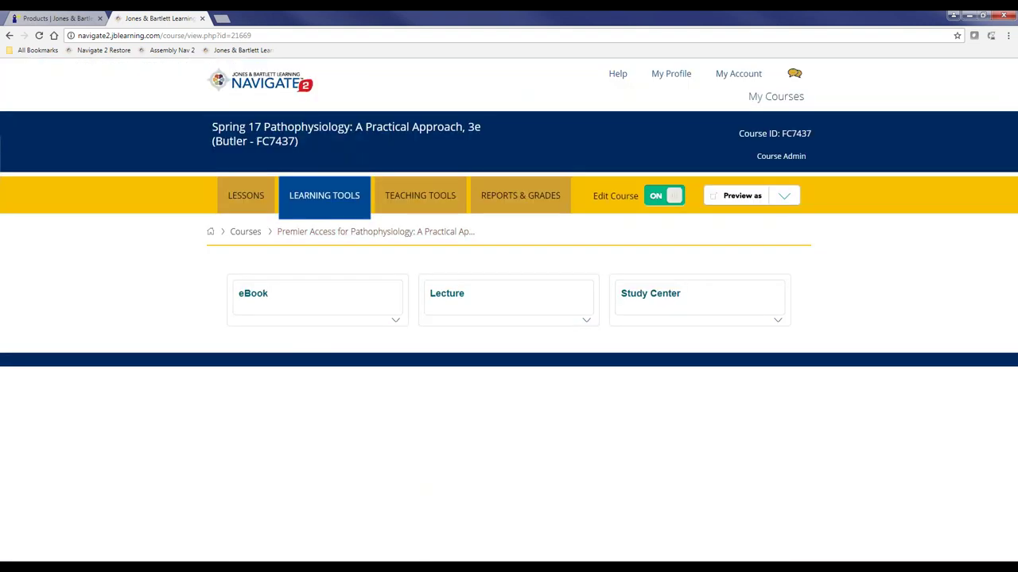
click(402, 324)
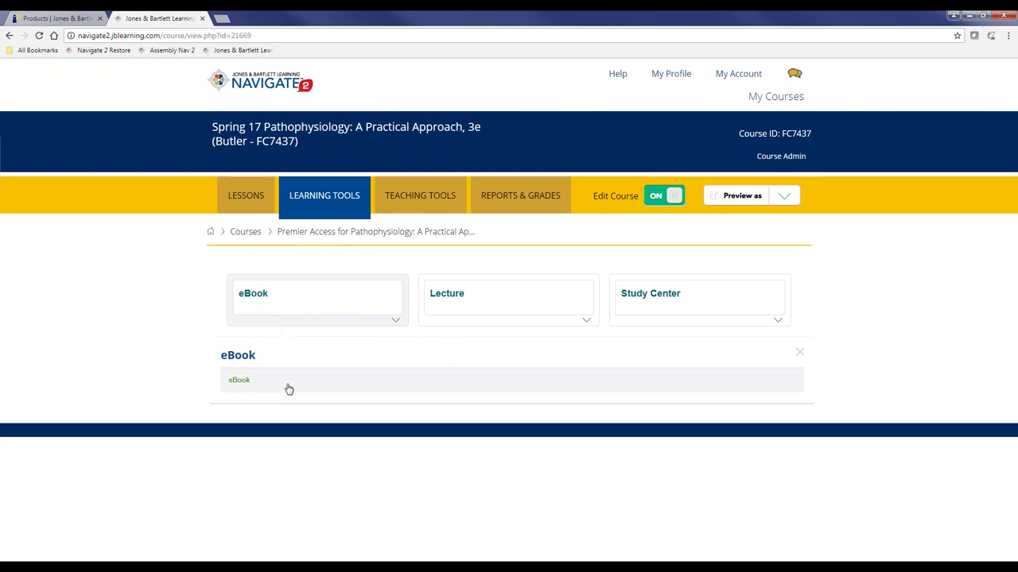
click(289, 388)
scroll(295, 448, down, 3)
scroll(298, 413, down, 1)
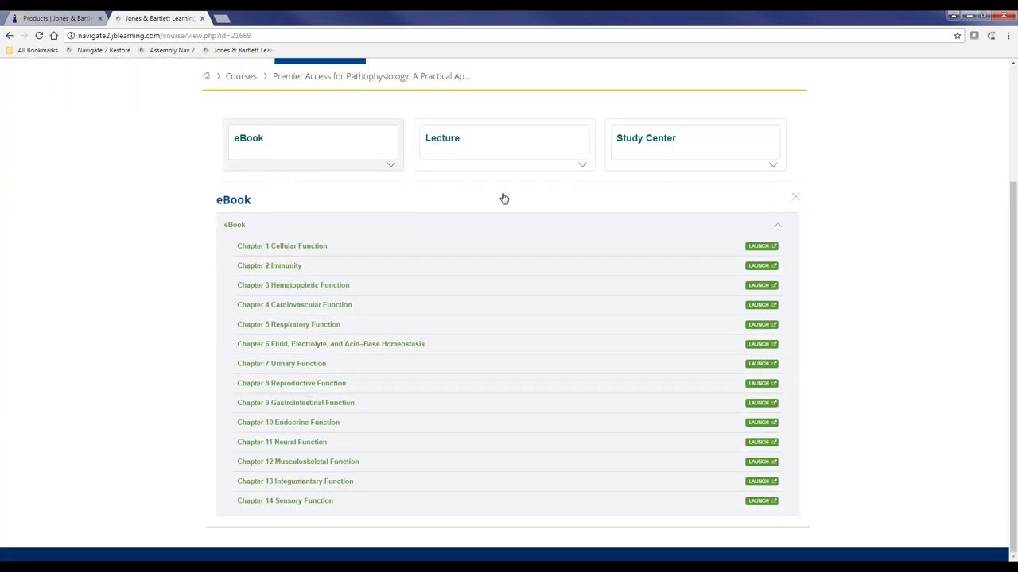
- Expand the Lectures list in the Learning Tools and look over the available chapter lectures
click(515, 169)
click(281, 380)
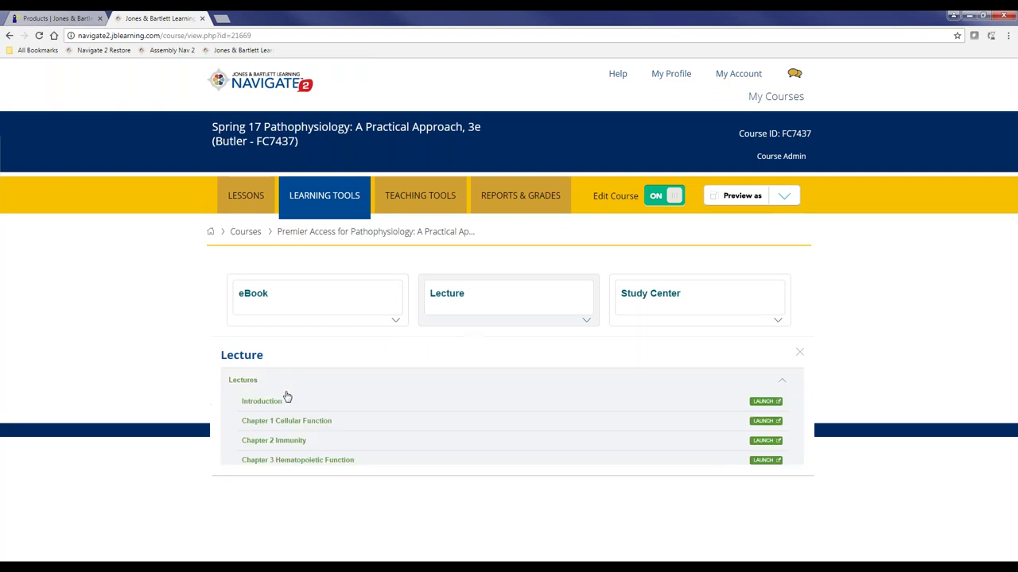
scroll(266, 438, down, 2)
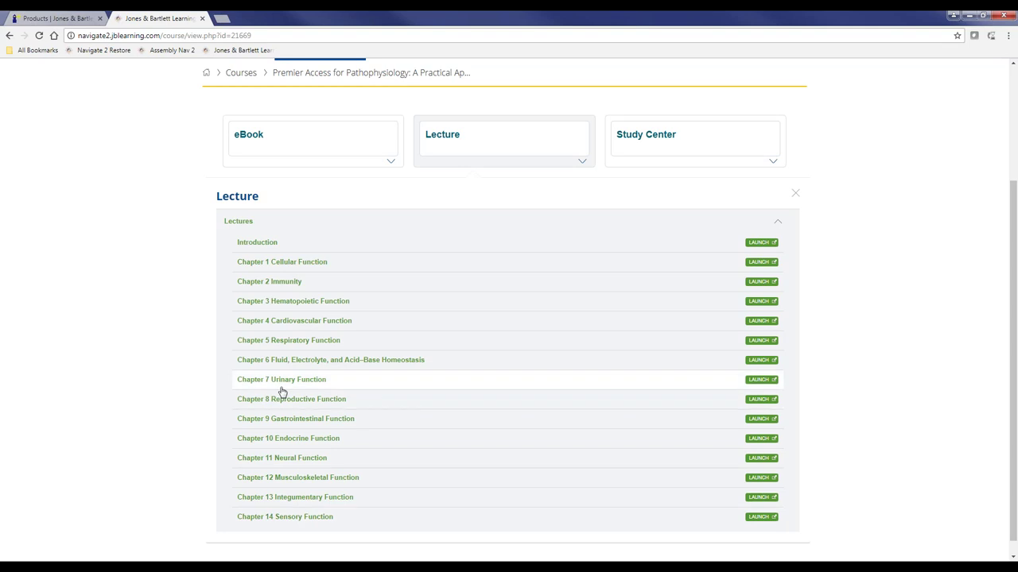
scroll(284, 390, up, 2)
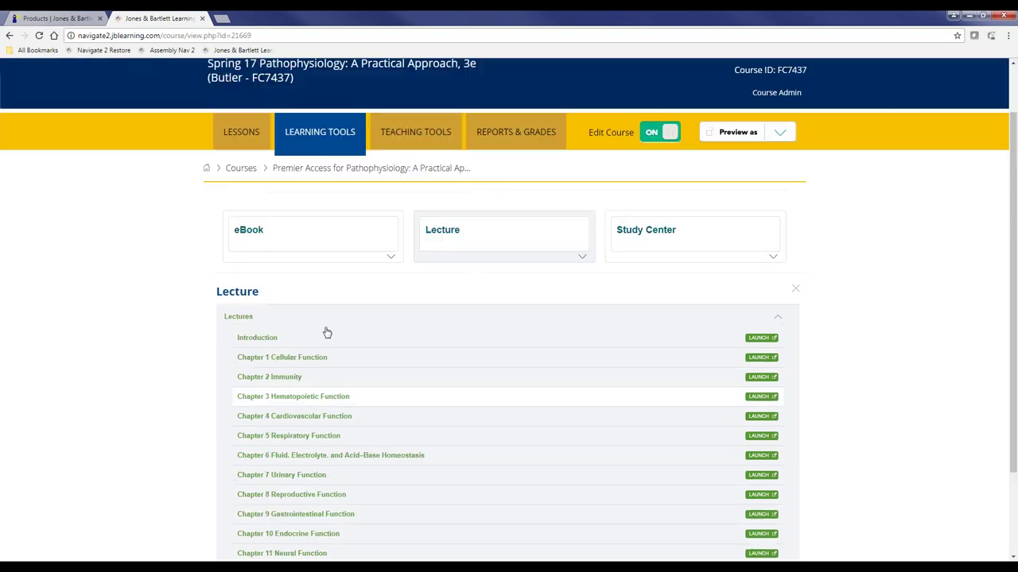
- Review the Course Material in the Teaching Tools, expanding the Instructor's Manual to see its items
click(412, 149)
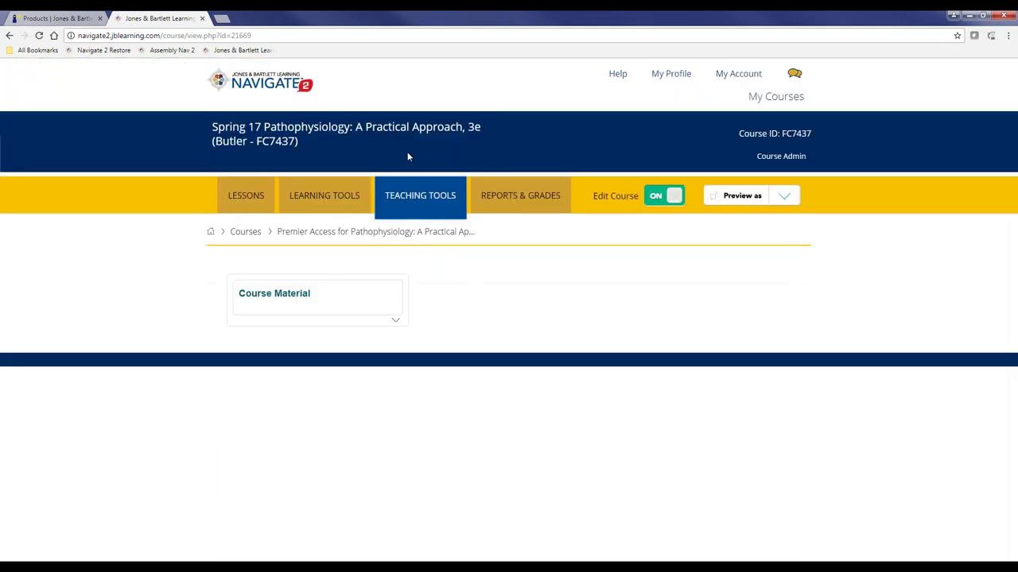
click(401, 321)
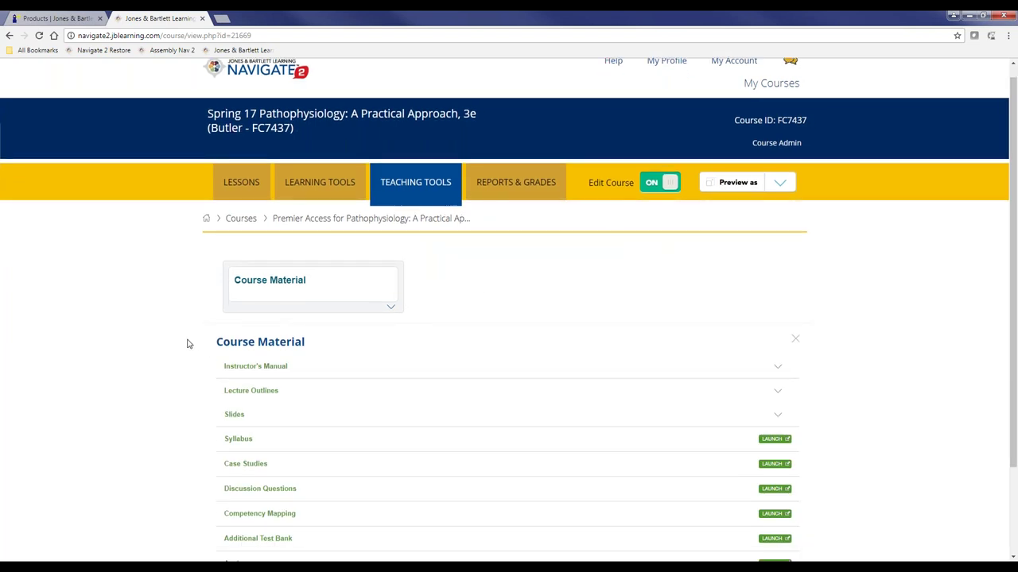
scroll(188, 344, down, 1)
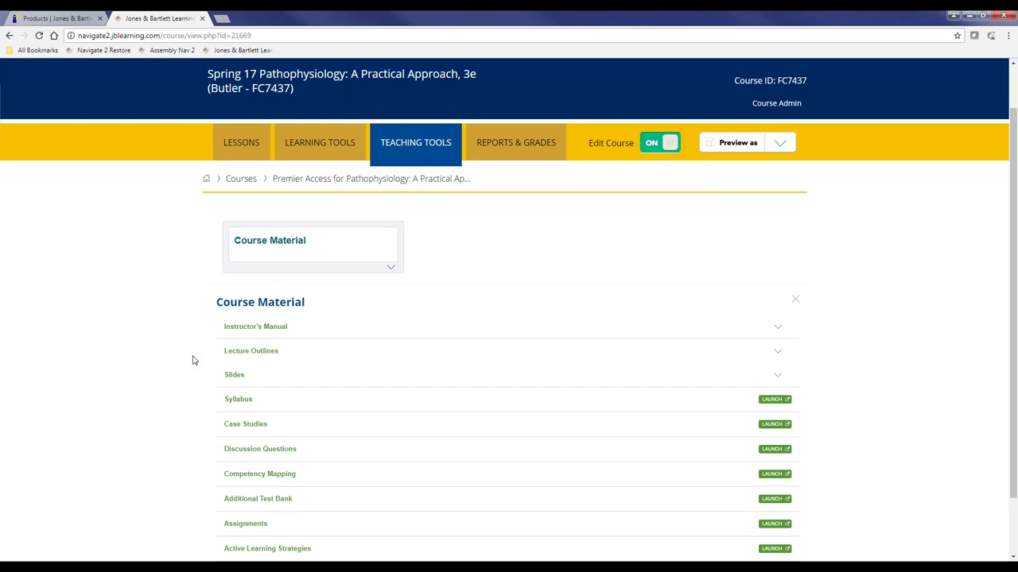
scroll(230, 318, down, 1)
click(271, 280)
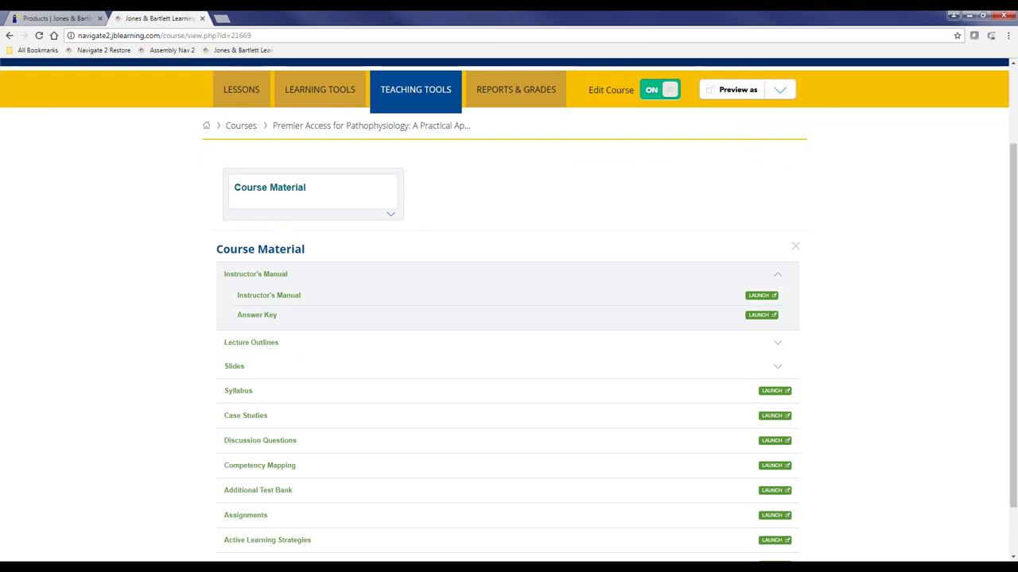
scroll(184, 385, down, 1)
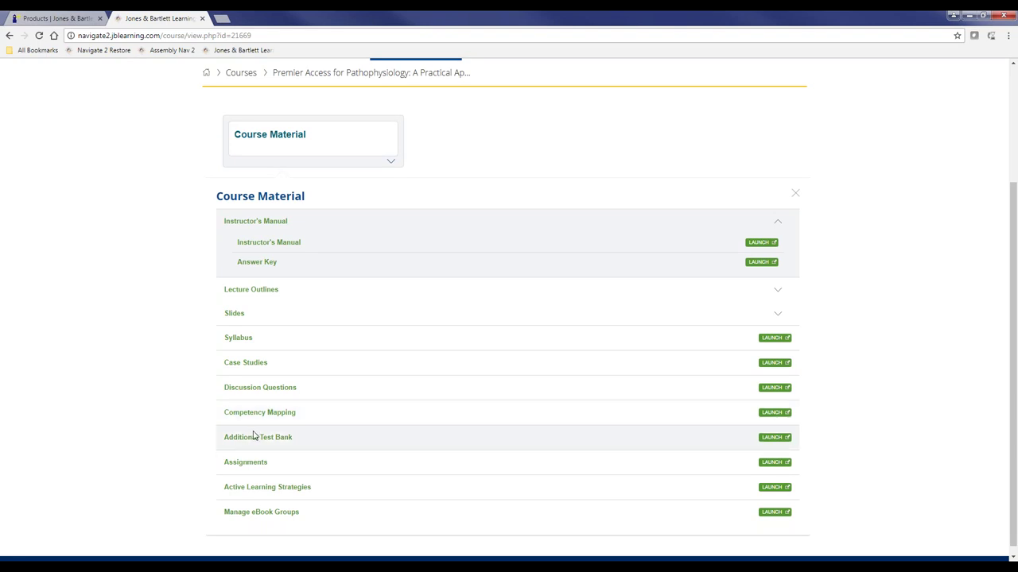
scroll(358, 358, up, 2)
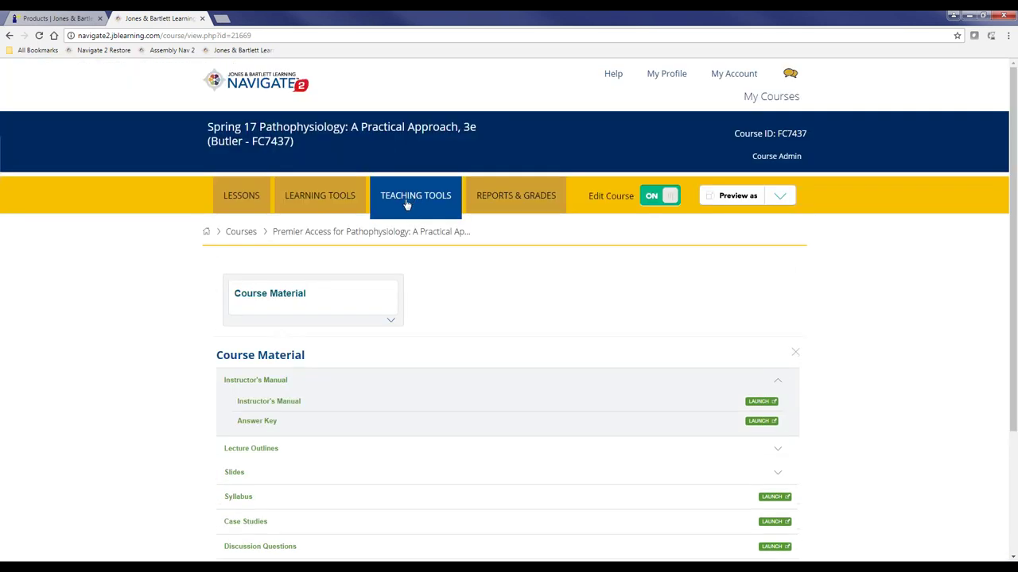
- Return to the course's Lessons and view the chapter blocks
click(245, 197)
scroll(148, 282, down, 2)
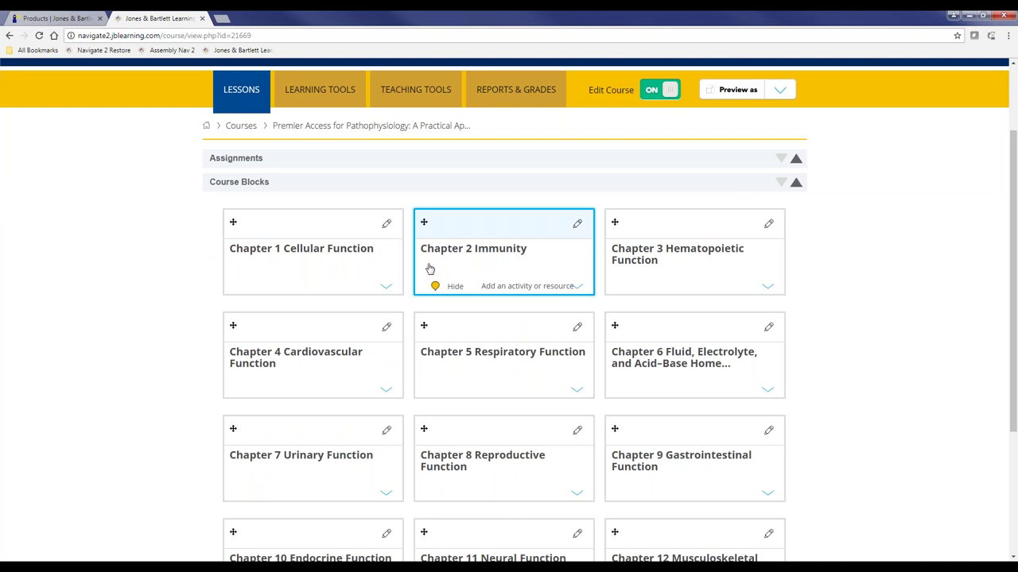
- Add a new topic block to the course and move it ahead of the Chapter 1 Cellular Function block
scroll(504, 350, down, 1)
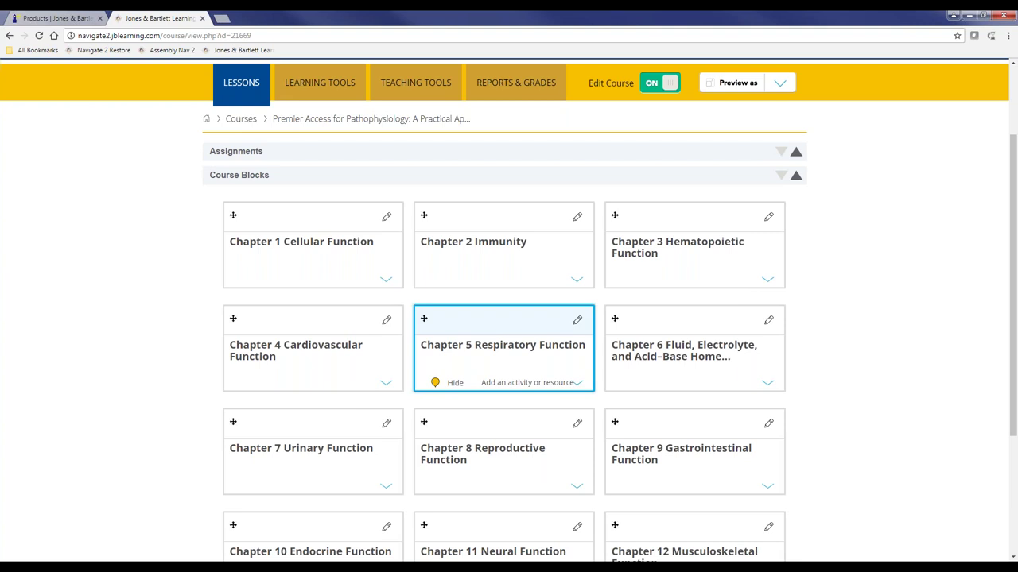
scroll(505, 350, down, 3)
click(787, 526)
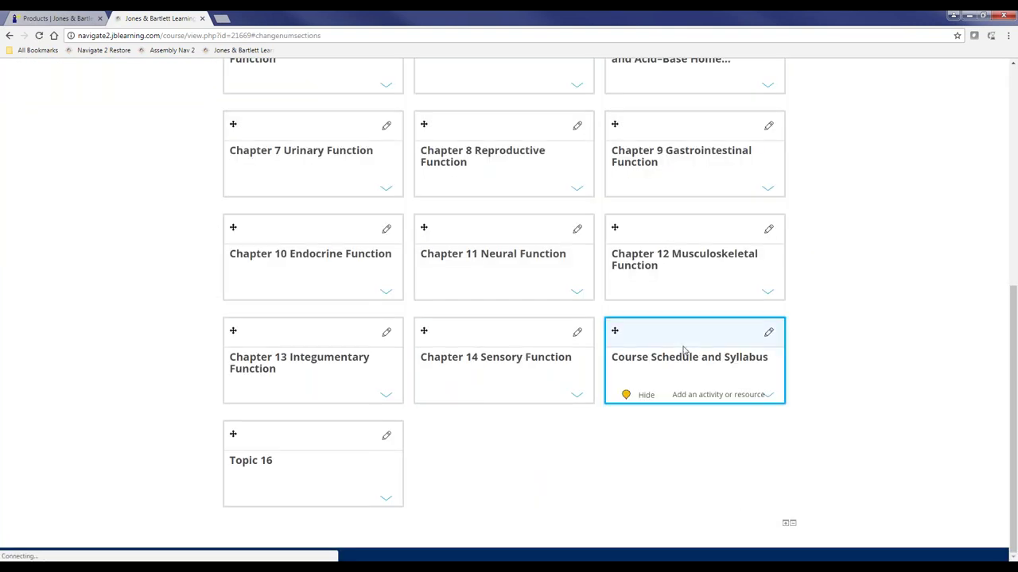
drag(241, 440, 248, 238)
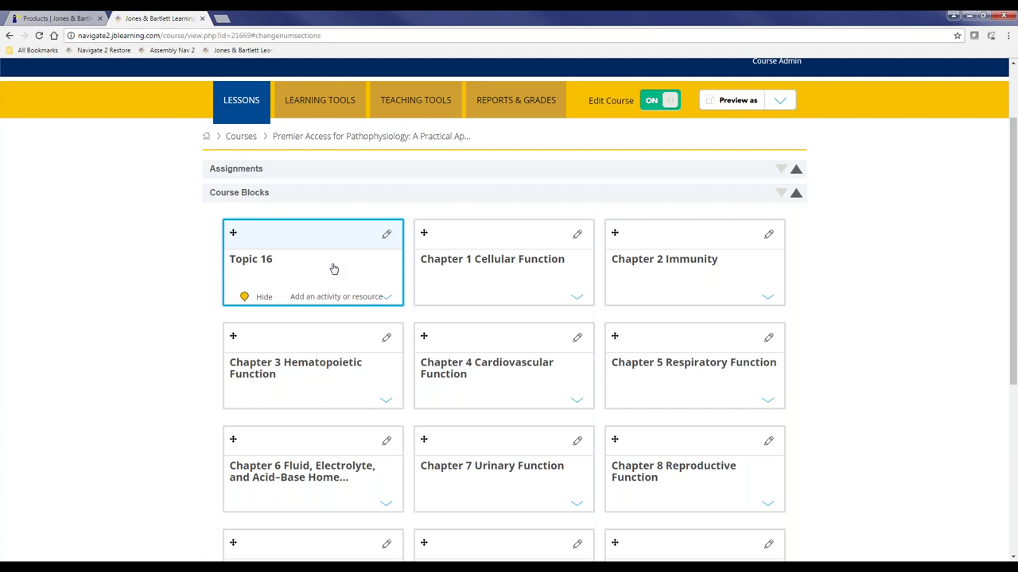
- Replace the new block's default section name with Introduction and save the change
click(386, 235)
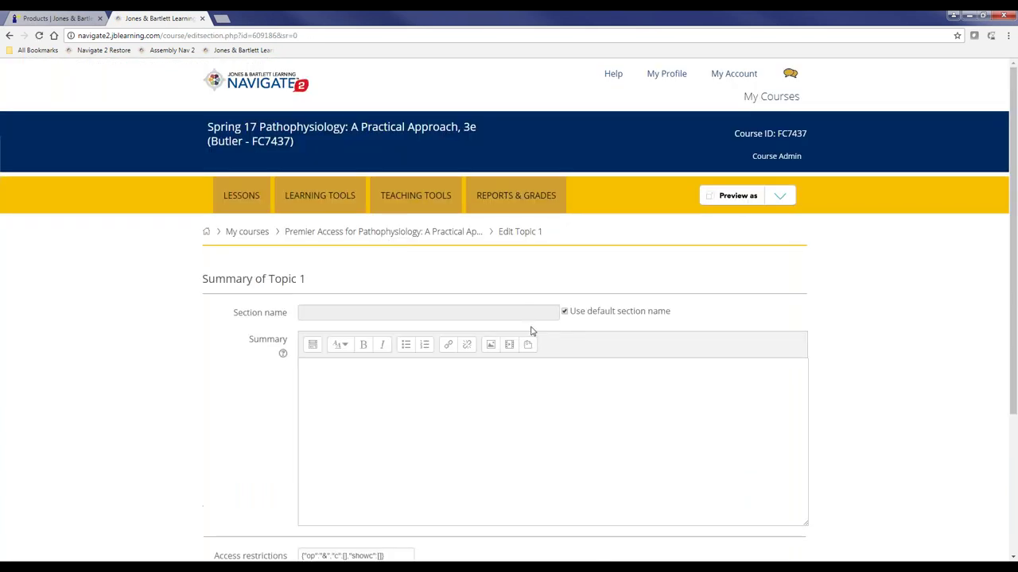
click(565, 312)
click(504, 314)
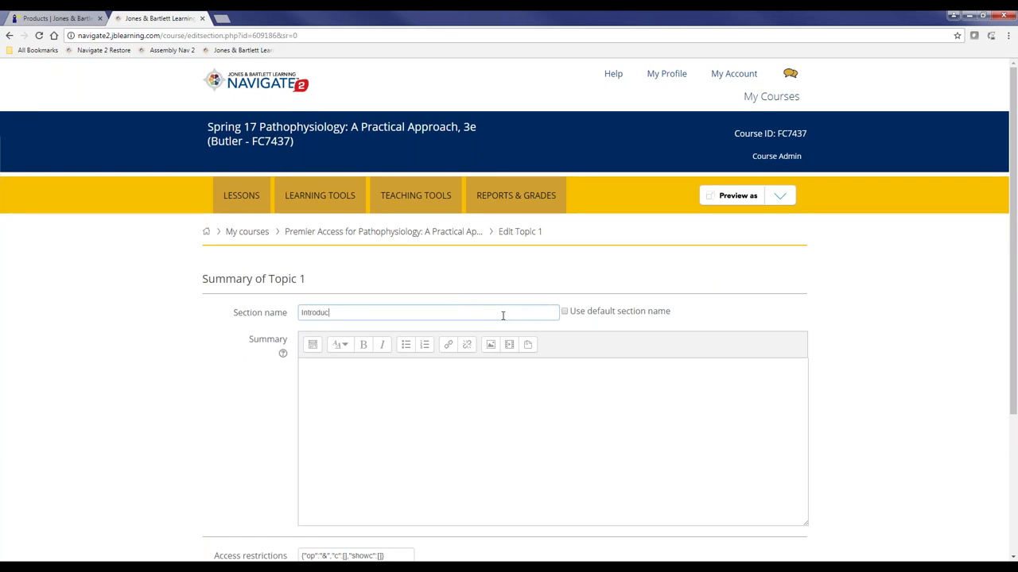
scroll(341, 477, down, 3)
click(332, 473)
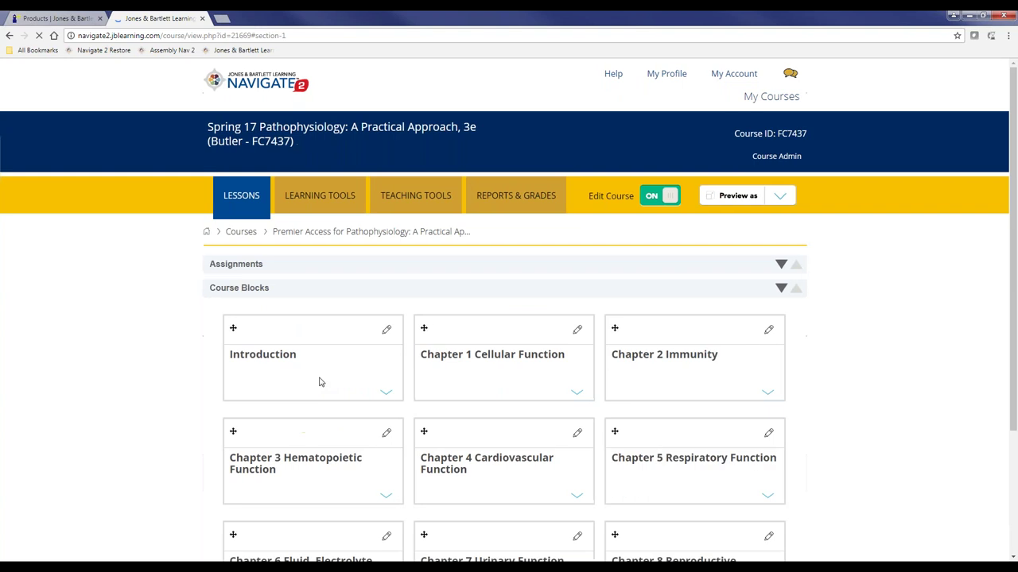
- Start a new Navigate 2 Assessment in the Introduction block and name it Practice Activity Chapter 1 - 3
scroll(318, 383, down, 3)
scroll(193, 351, up, 1)
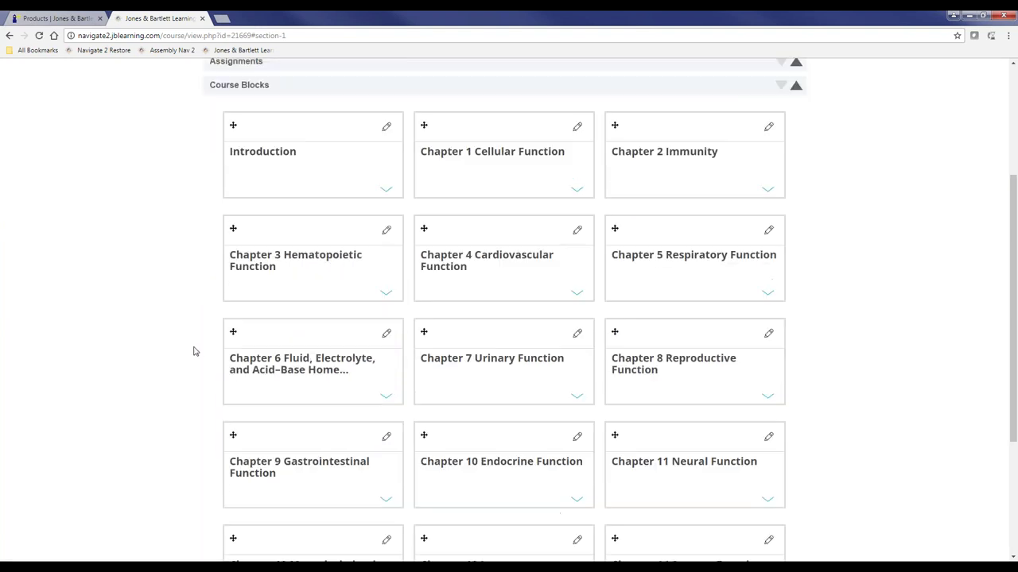
mouse_move(318, 167)
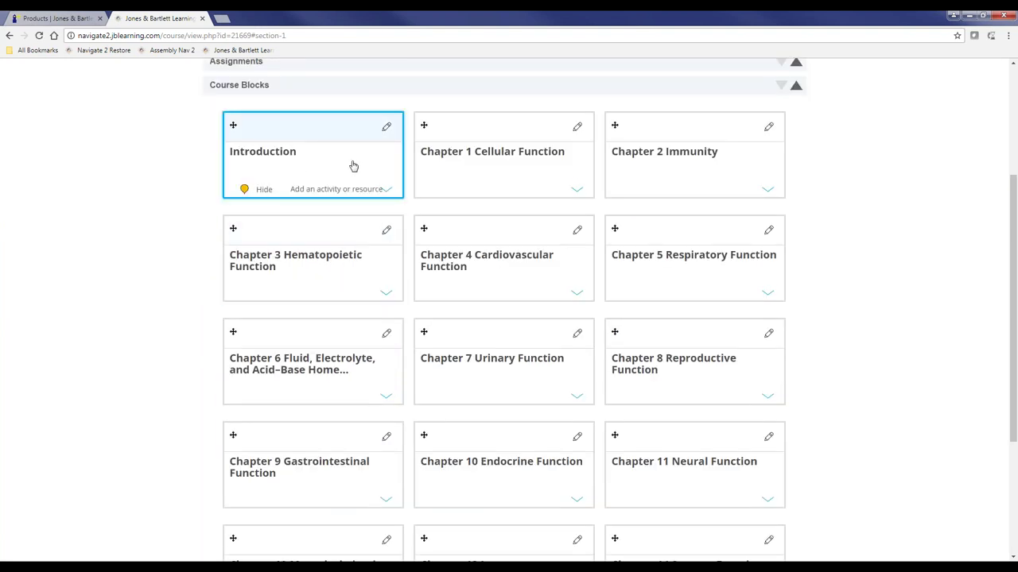
scroll(300, 163, up, 1)
scroll(301, 162, up, 1)
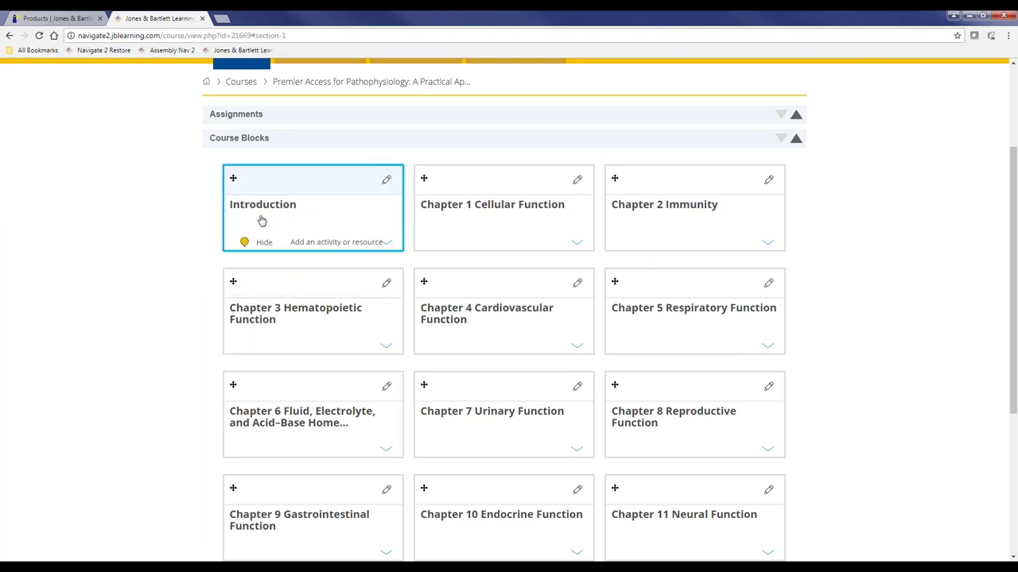
click(328, 244)
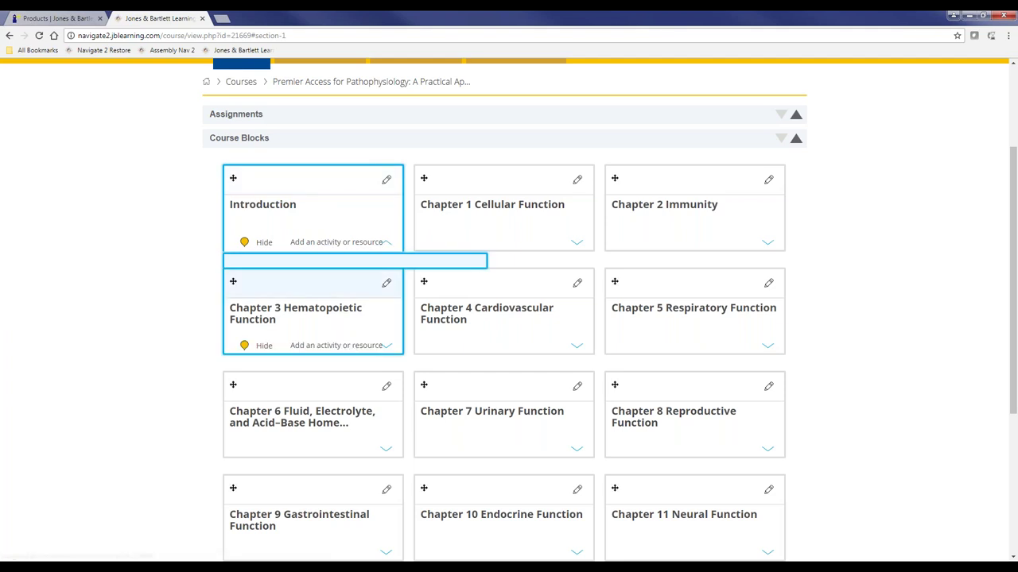
click(352, 242)
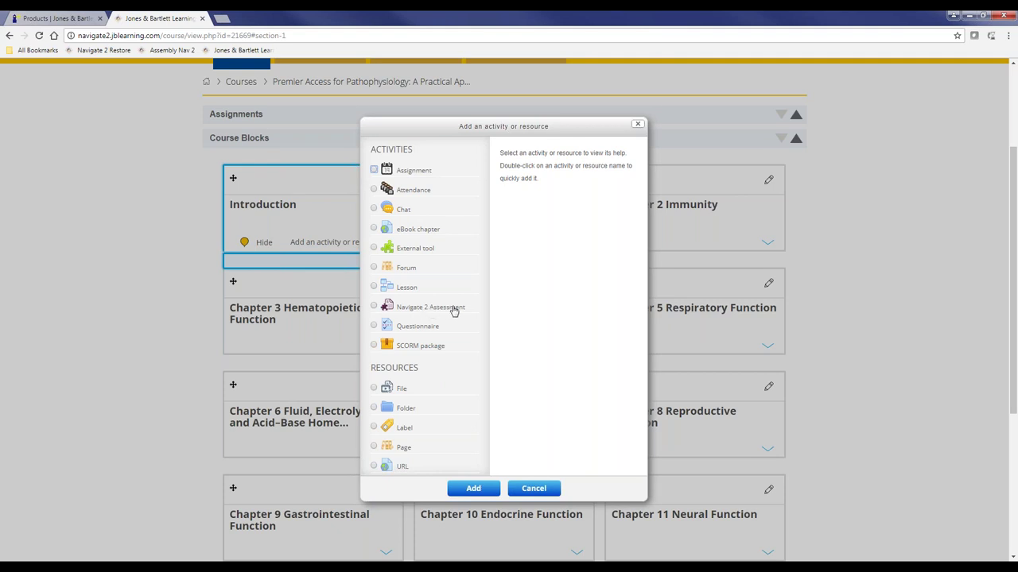
click(375, 308)
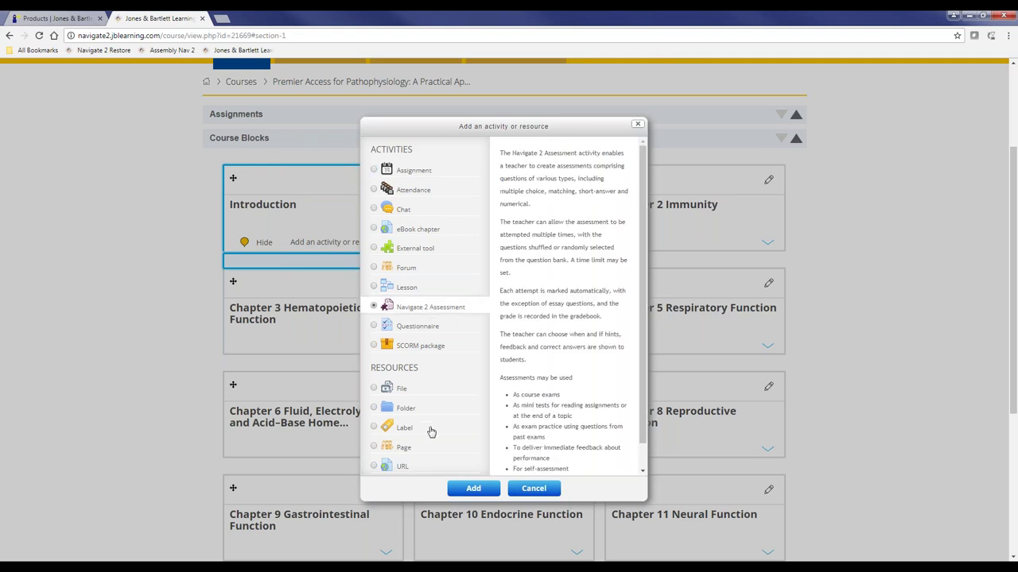
click(475, 490)
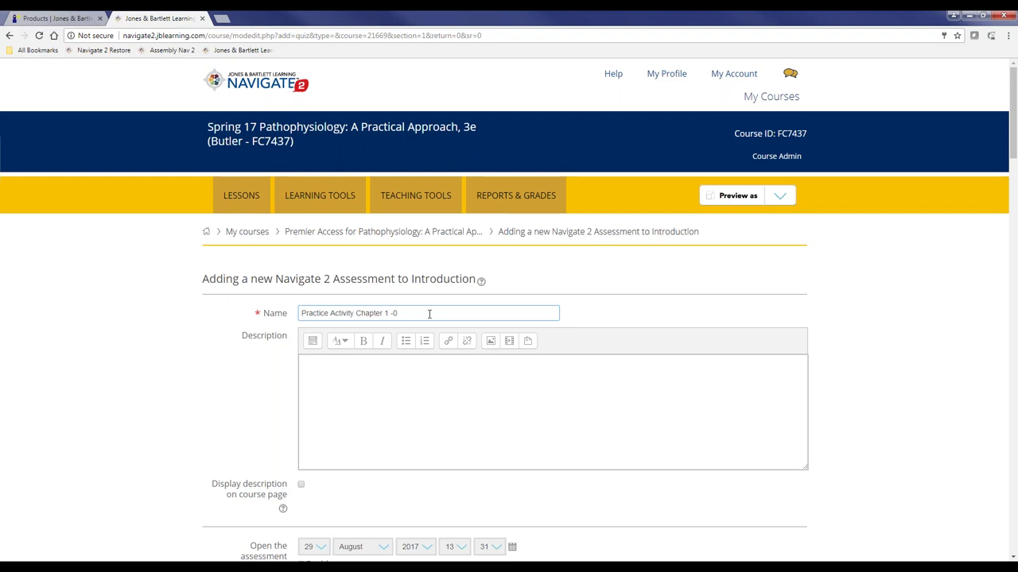
- Enable the assessment's open and close dates, with closing on 29 September 2017, and set a 40-minute time limit
scroll(429, 314, down, 2)
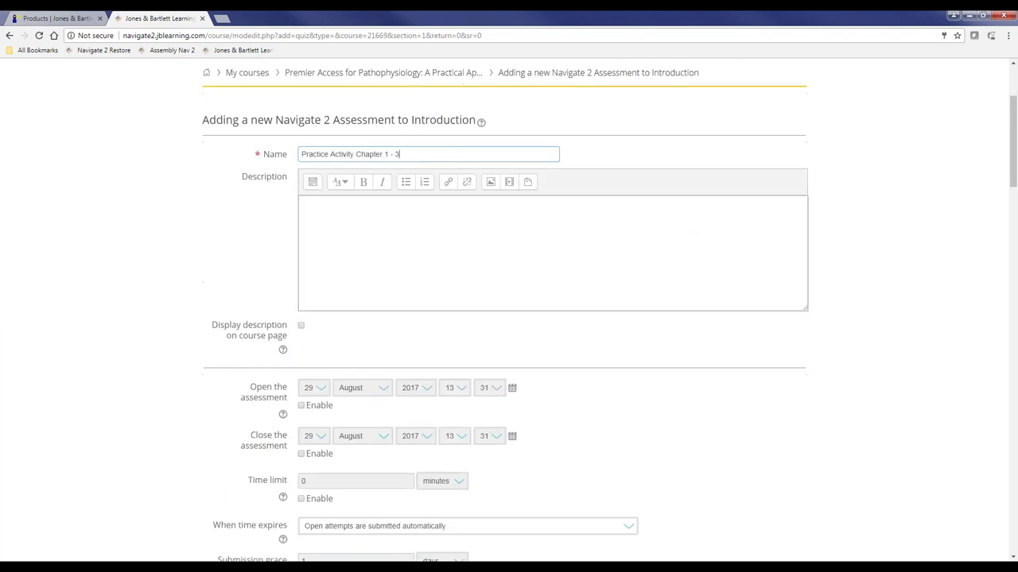
scroll(324, 426, down, 1)
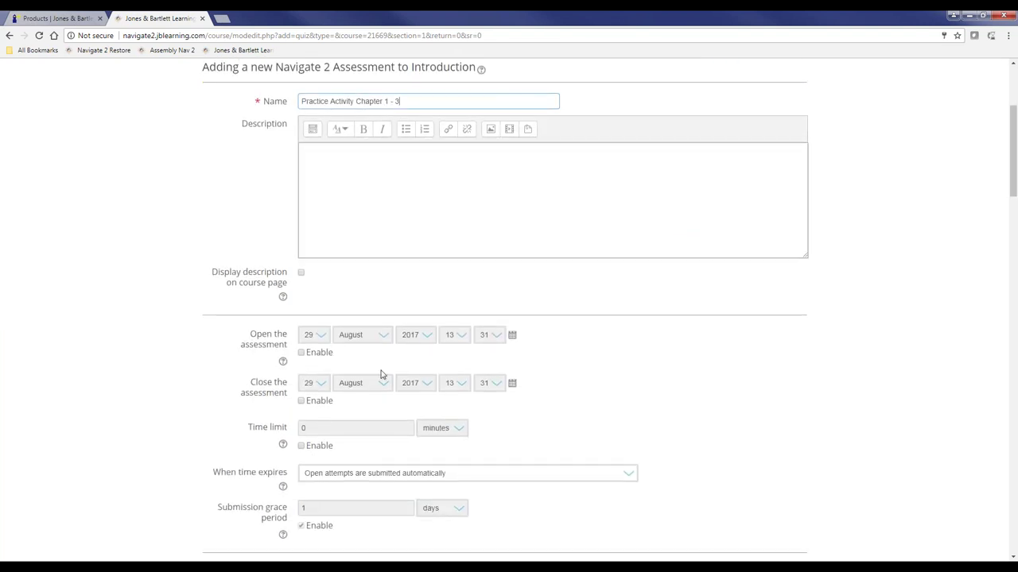
click(301, 352)
click(302, 400)
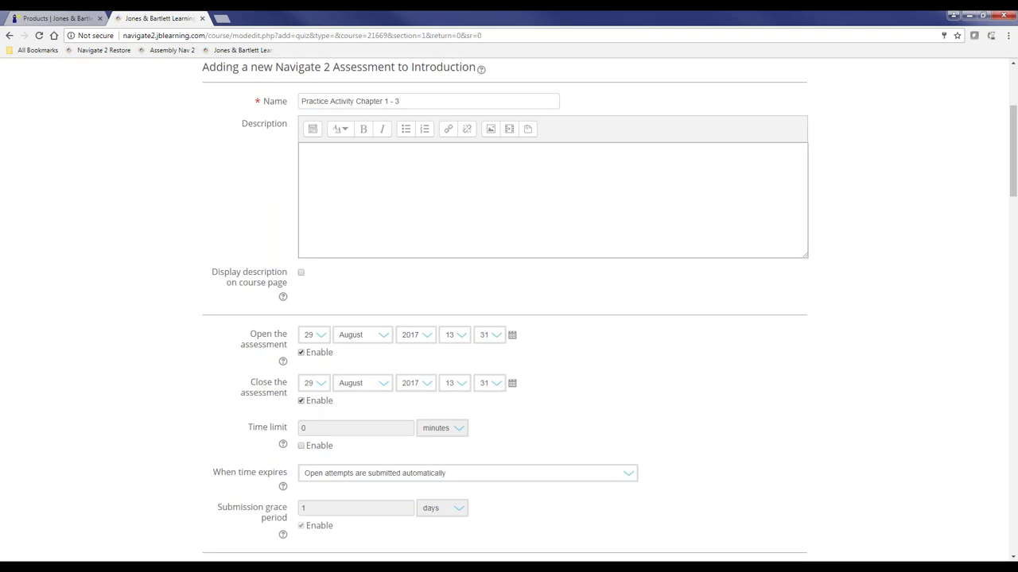
click(354, 474)
click(302, 446)
click(288, 430)
text(4)
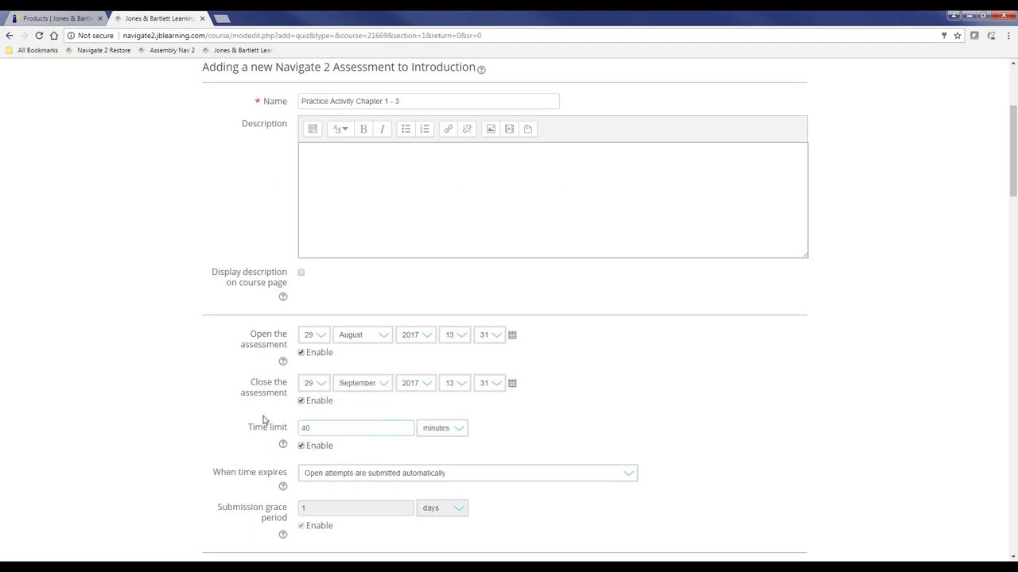
- Clear The attempt from the review options for immediately after the attempt and while the assessment is open, and save and display the assessment
scroll(270, 421, down, 2)
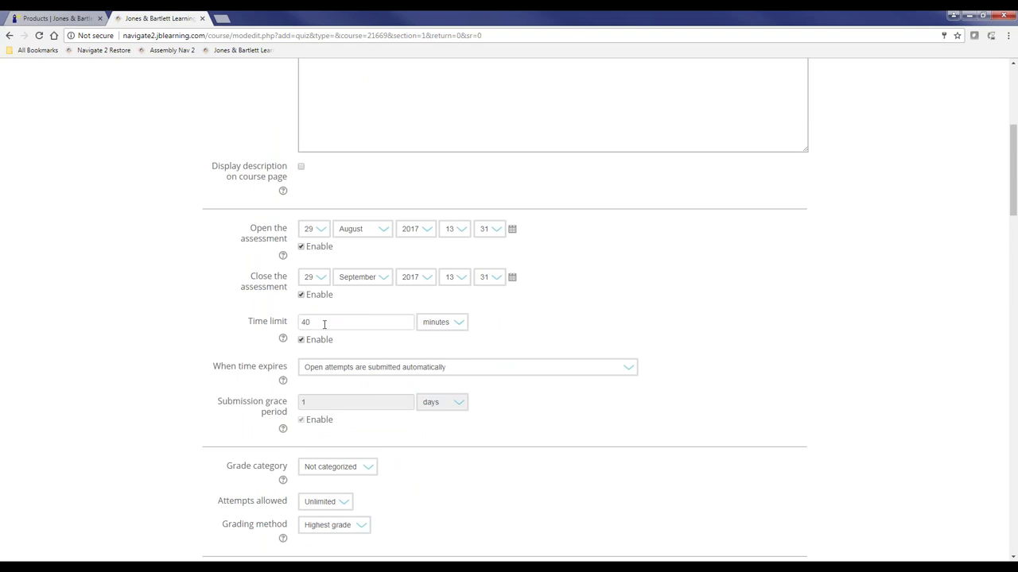
scroll(323, 324, down, 1)
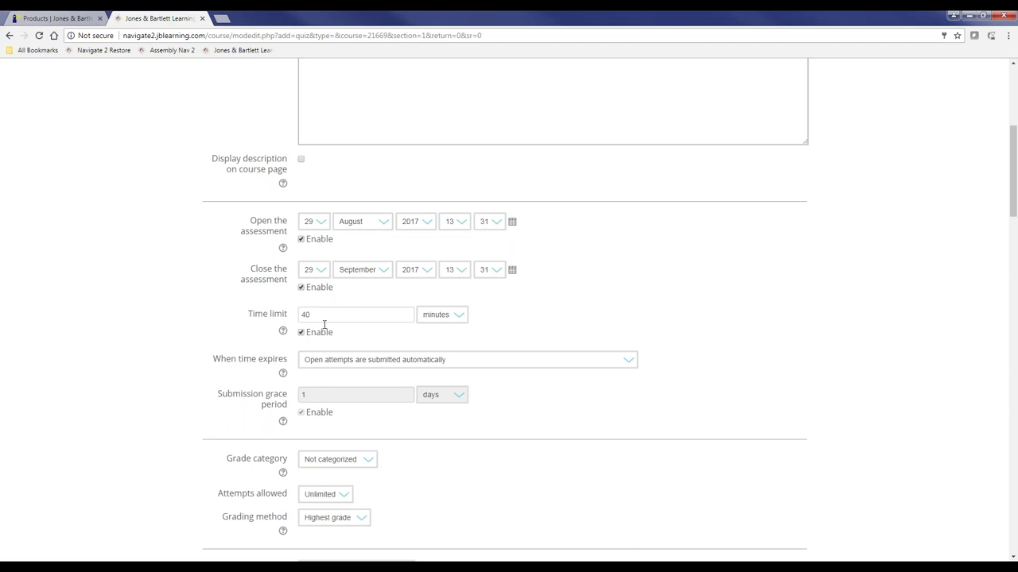
scroll(411, 459, down, 6)
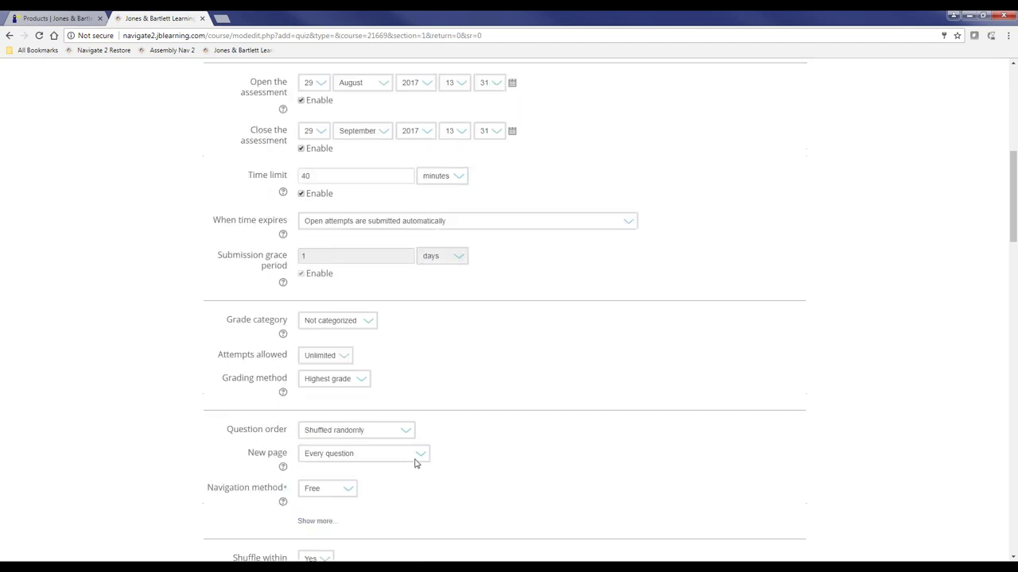
scroll(382, 398, down, 2)
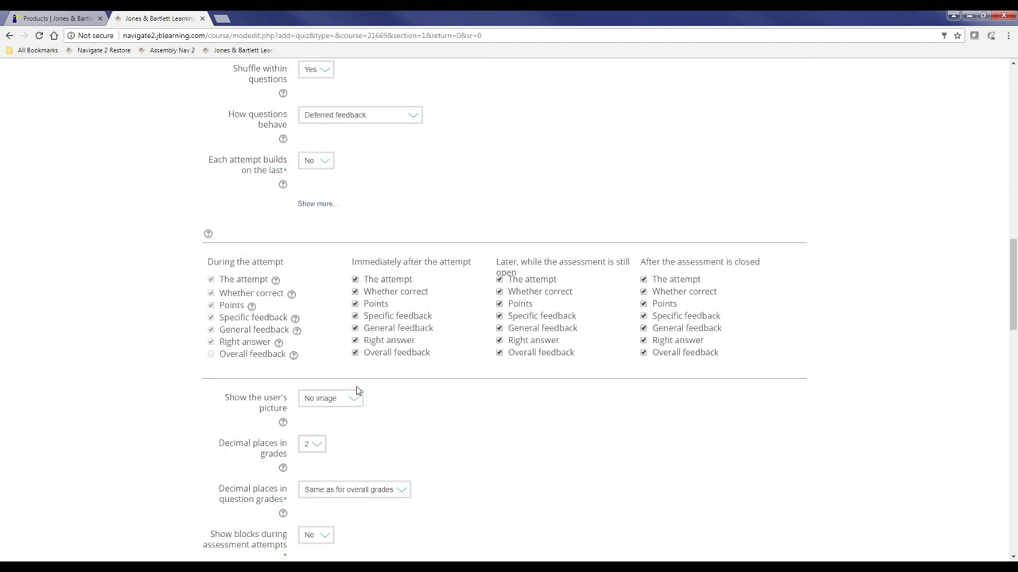
click(356, 279)
click(499, 279)
scroll(517, 406, down, 7)
scroll(506, 477, down, 8)
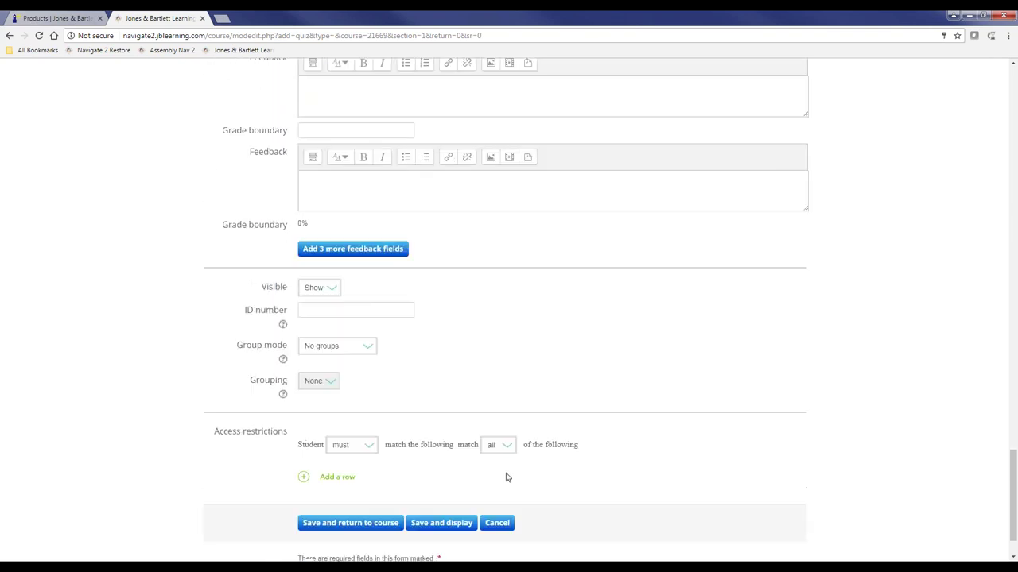
click(450, 467)
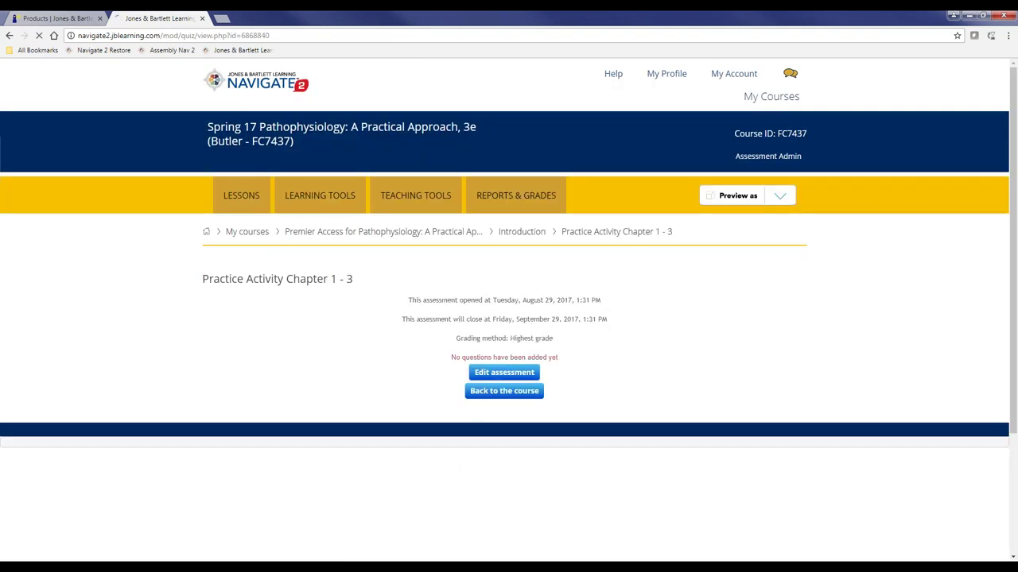
- Edit the assessment and add all questions from the Chapter 01 - Quiz category of the question bank
click(747, 367)
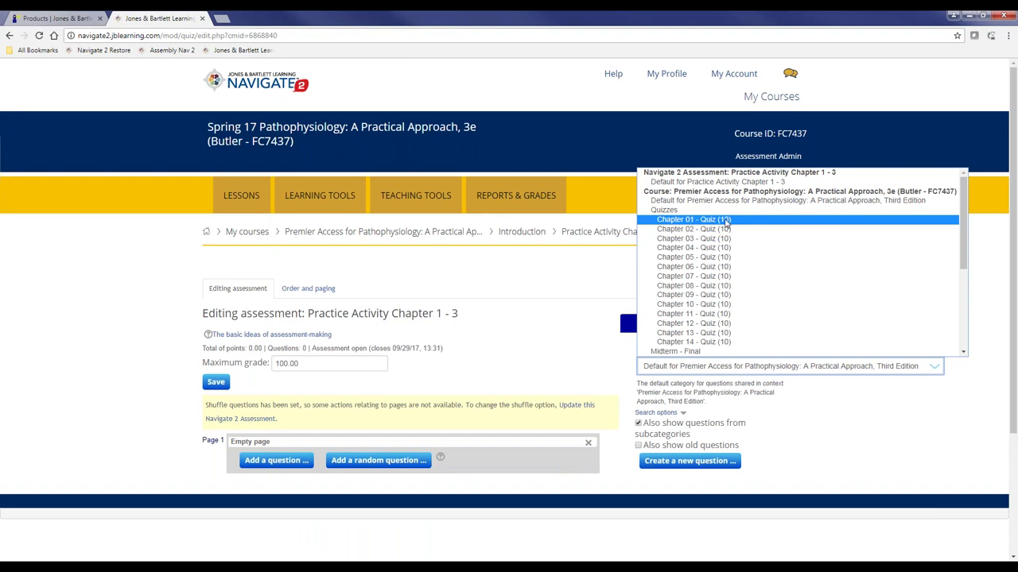
click(697, 222)
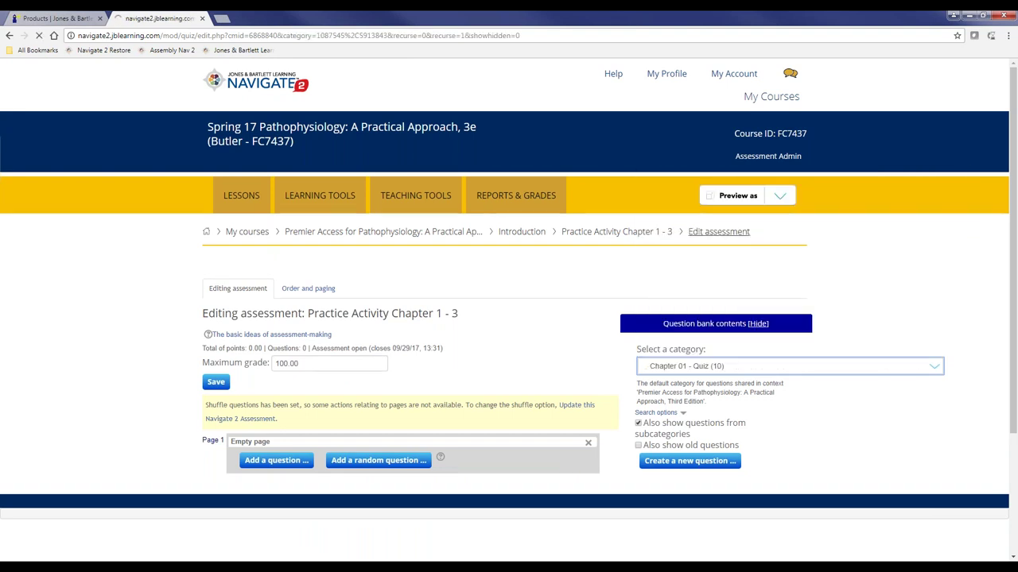
scroll(664, 312, down, 1)
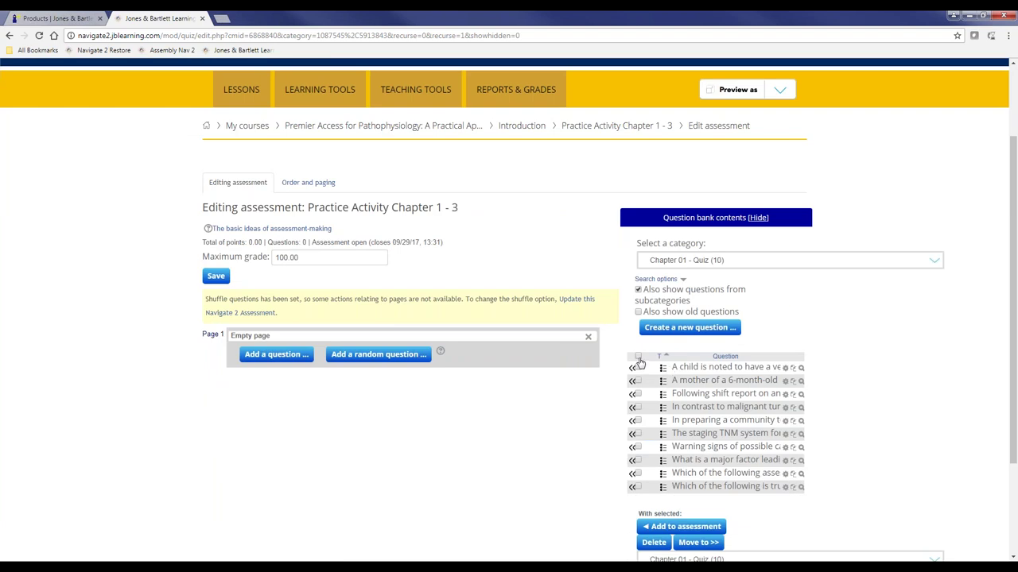
click(681, 526)
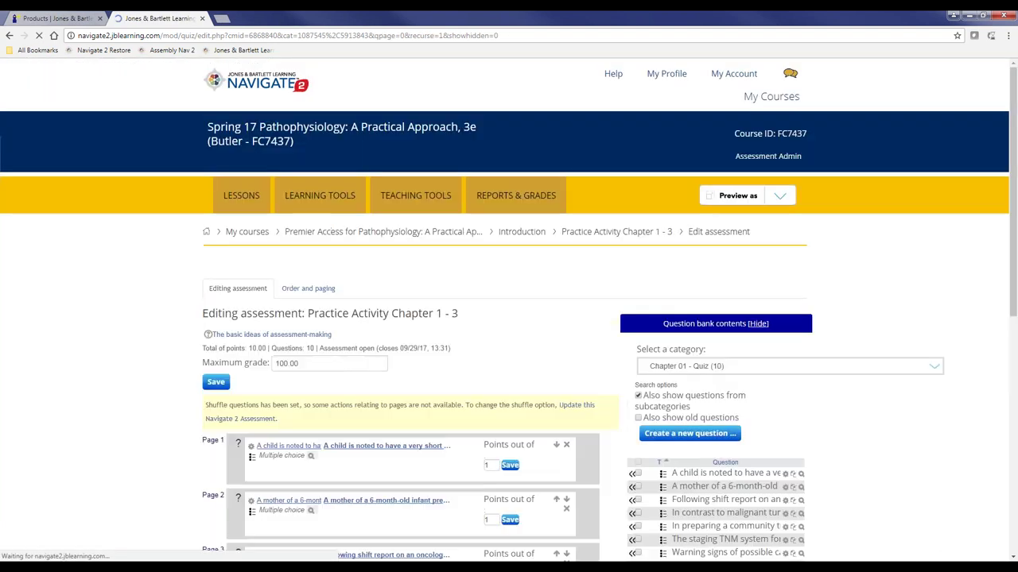
- Add the third through seventh questions of the Chapter 02 - Quiz category to the assessment
click(698, 366)
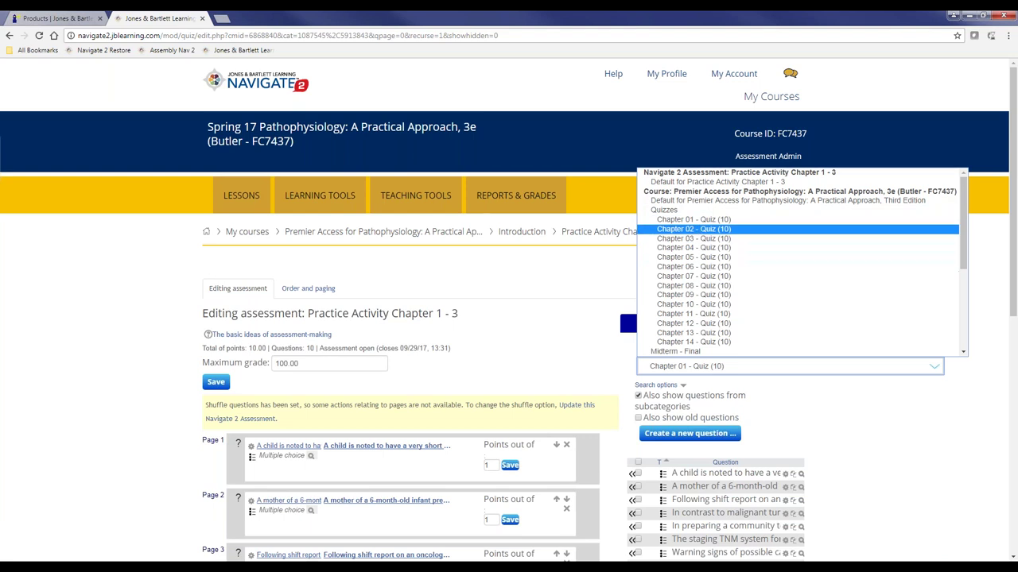
click(693, 228)
scroll(657, 410, down, 2)
click(637, 341)
click(637, 354)
click(638, 367)
click(638, 380)
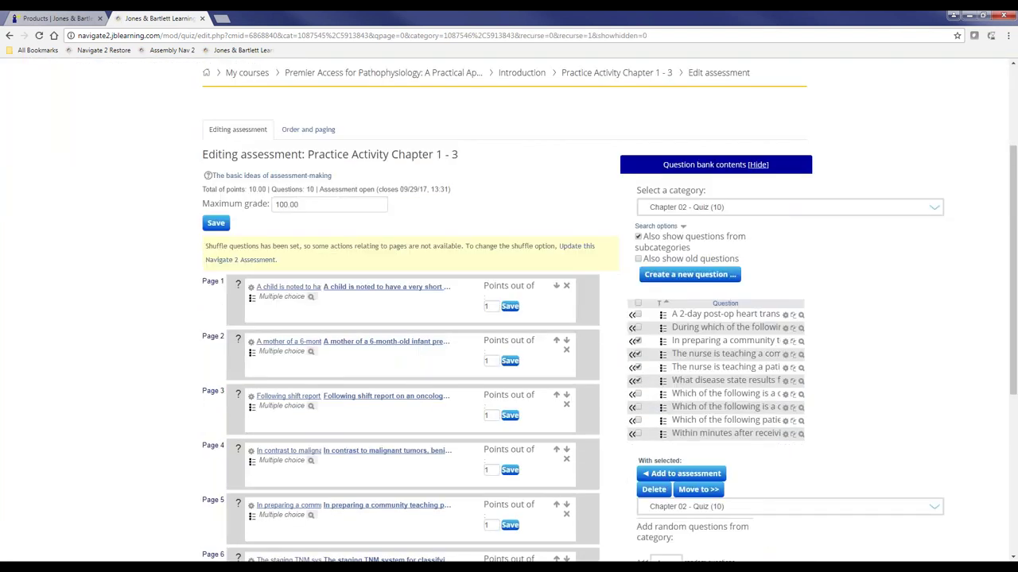
click(638, 394)
click(685, 475)
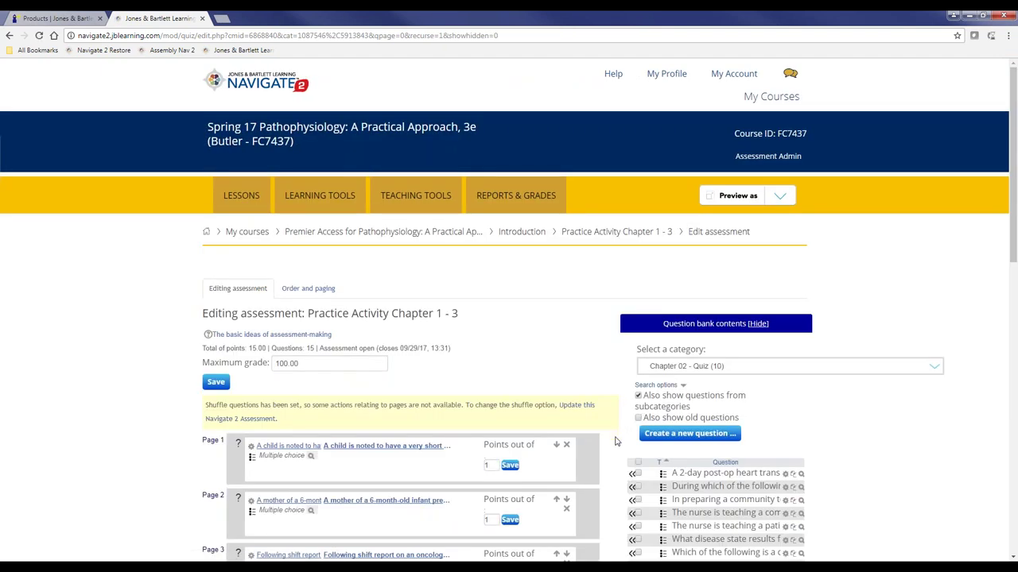
- Add five questions from the Chapter 02 - Practice Activities category of the question bank to the assessment
scroll(615, 441, down, 1)
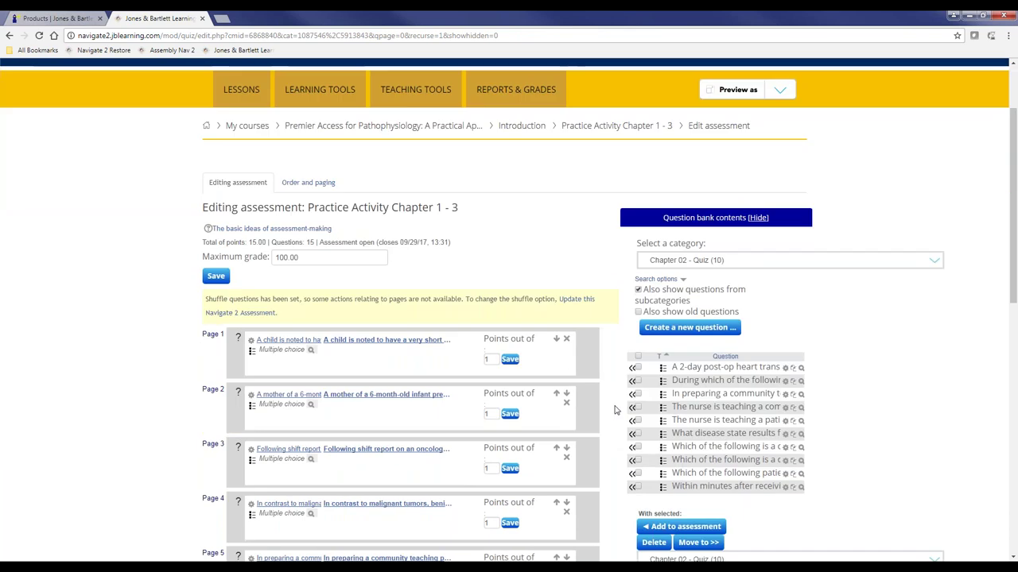
click(702, 264)
scroll(703, 306, down, 3)
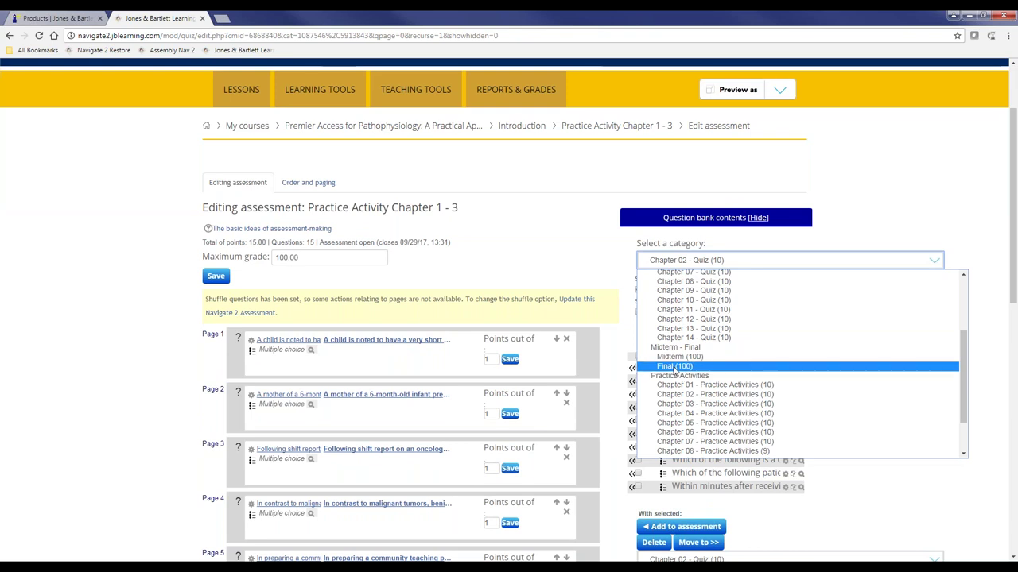
scroll(676, 368, down, 2)
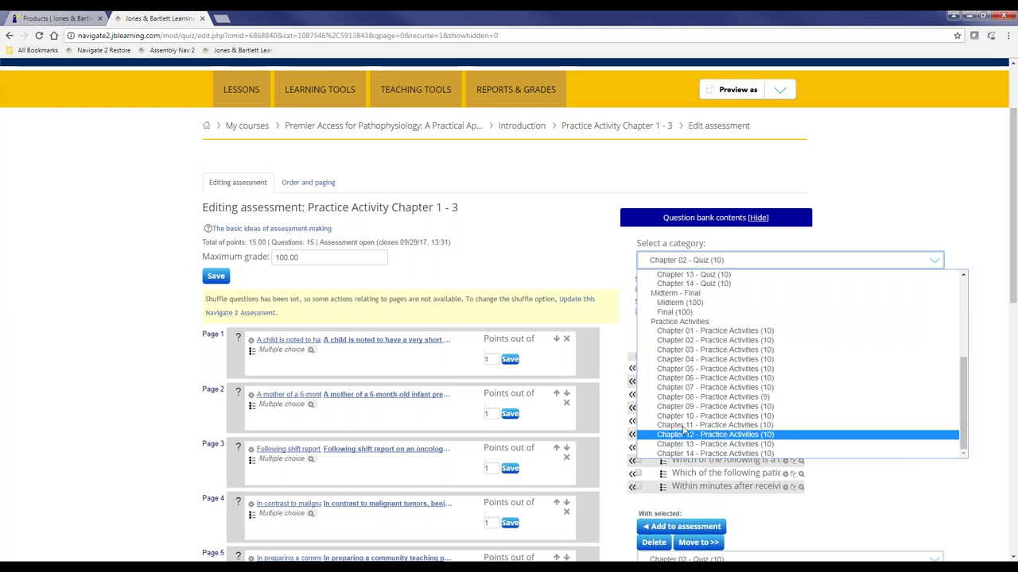
click(688, 340)
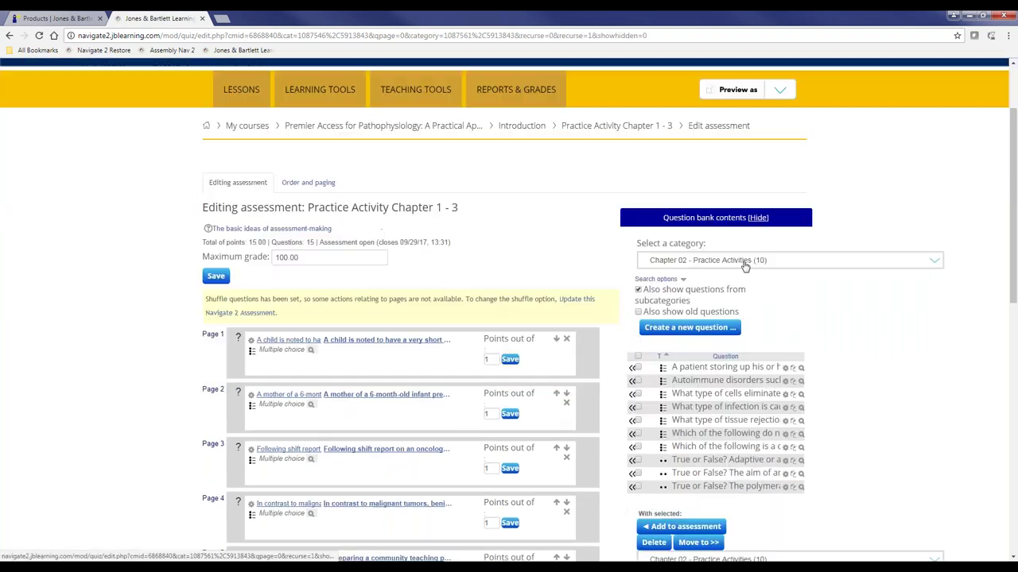
click(637, 394)
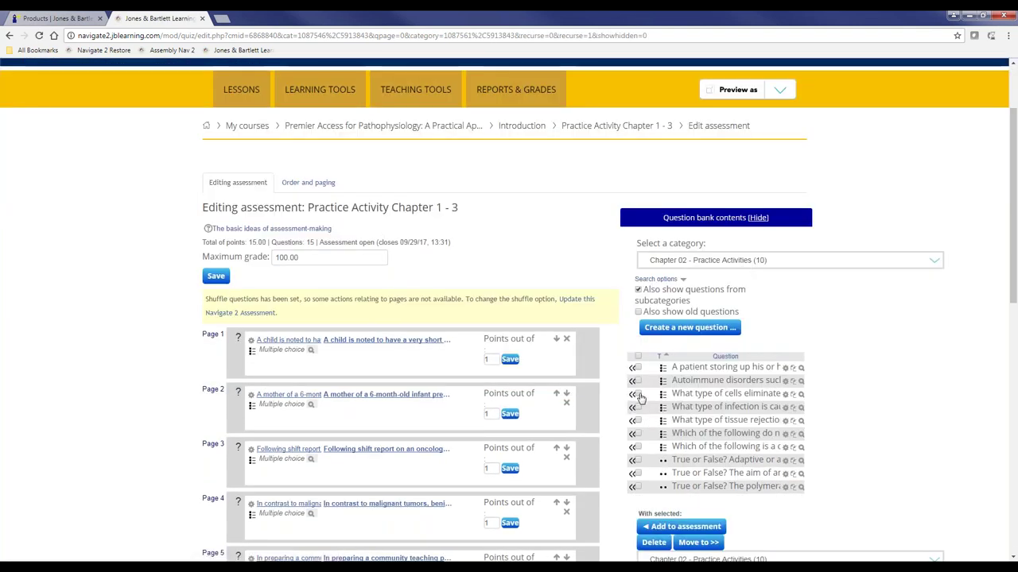
click(636, 406)
click(636, 420)
click(637, 447)
click(682, 526)
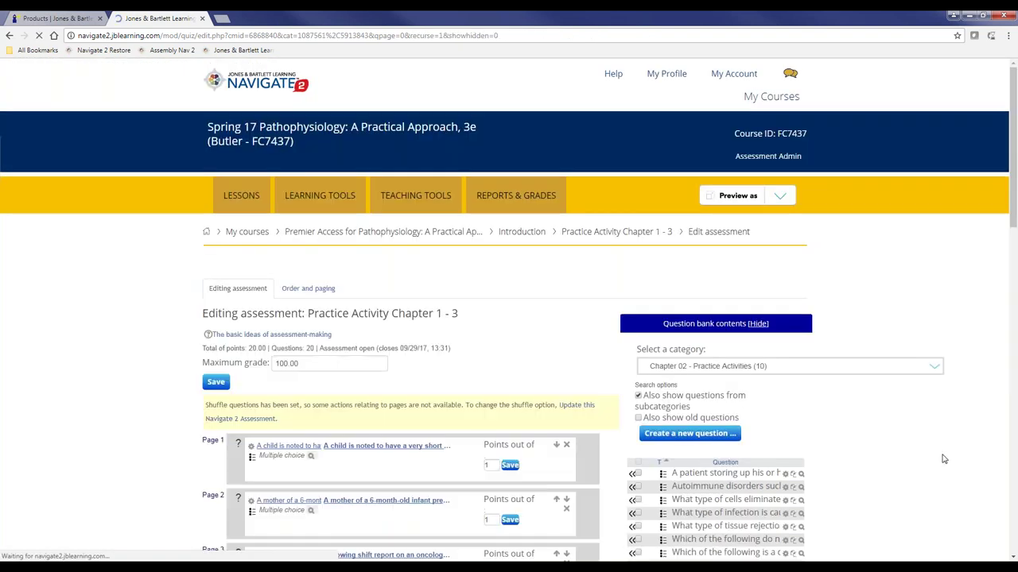
- Return to the course page, then open the Grader Report and turn off grade editing
scroll(779, 445, down, 3)
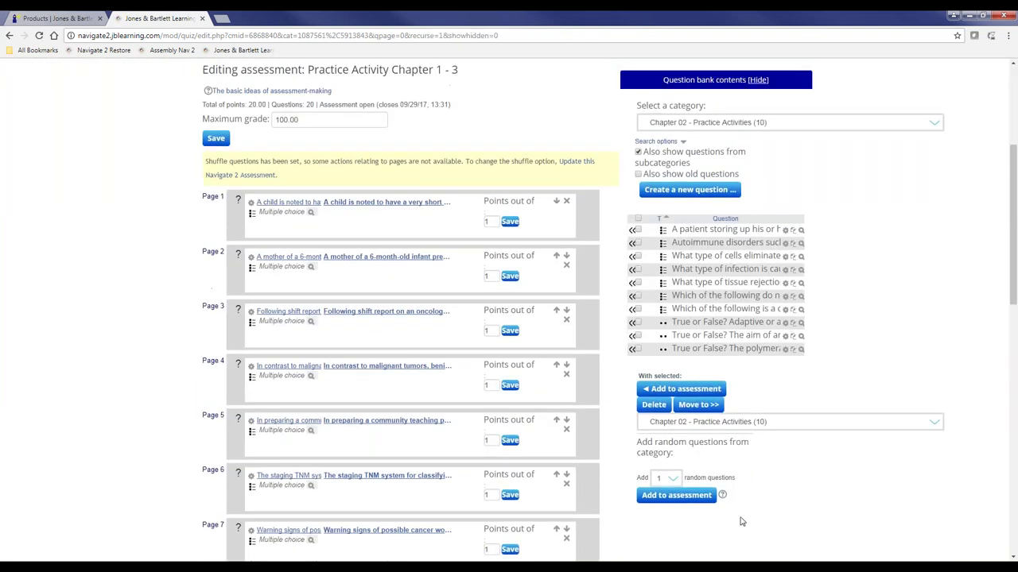
scroll(740, 521, up, 2)
click(380, 126)
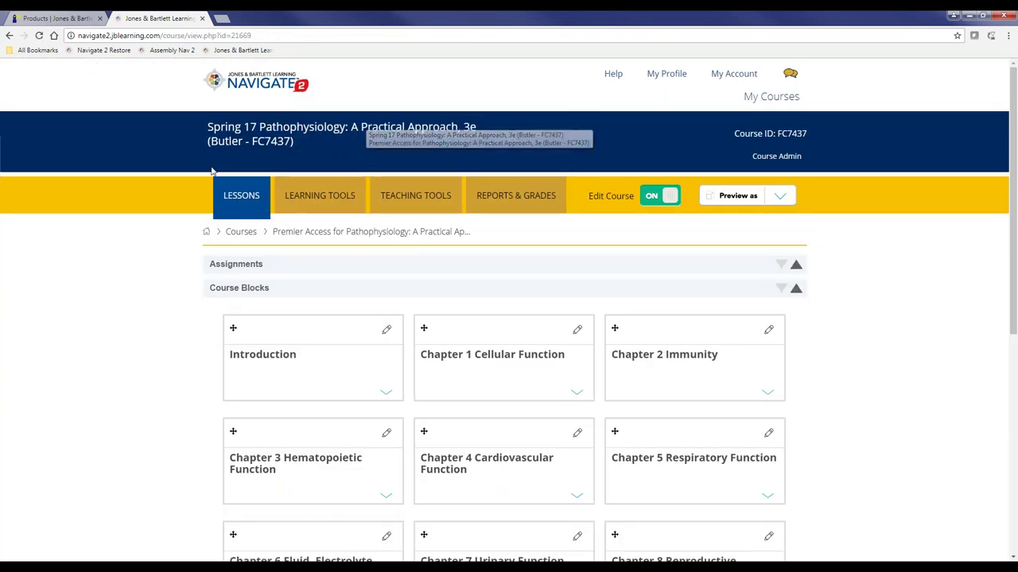
click(518, 195)
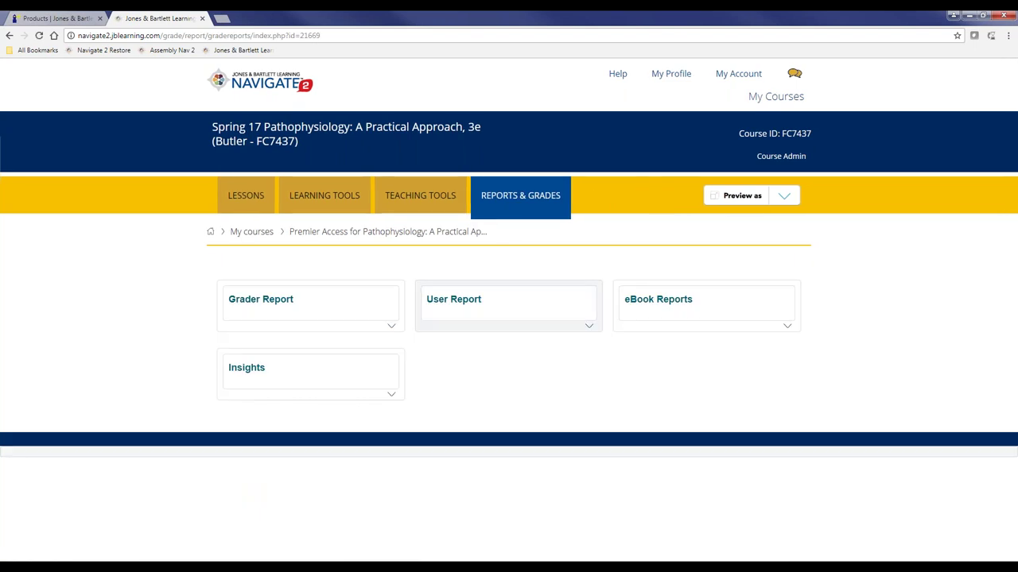
click(388, 330)
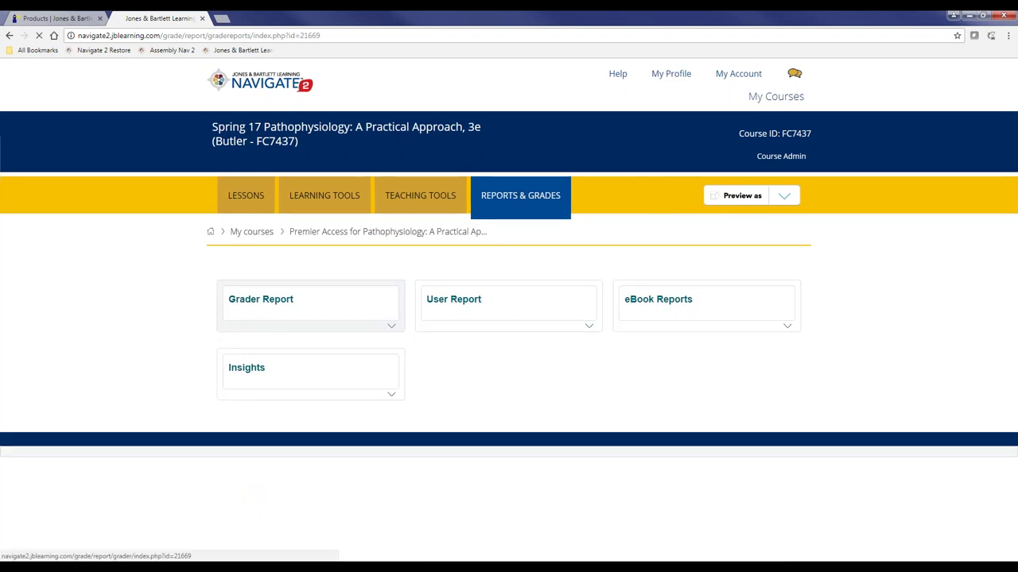
scroll(382, 329, down, 2)
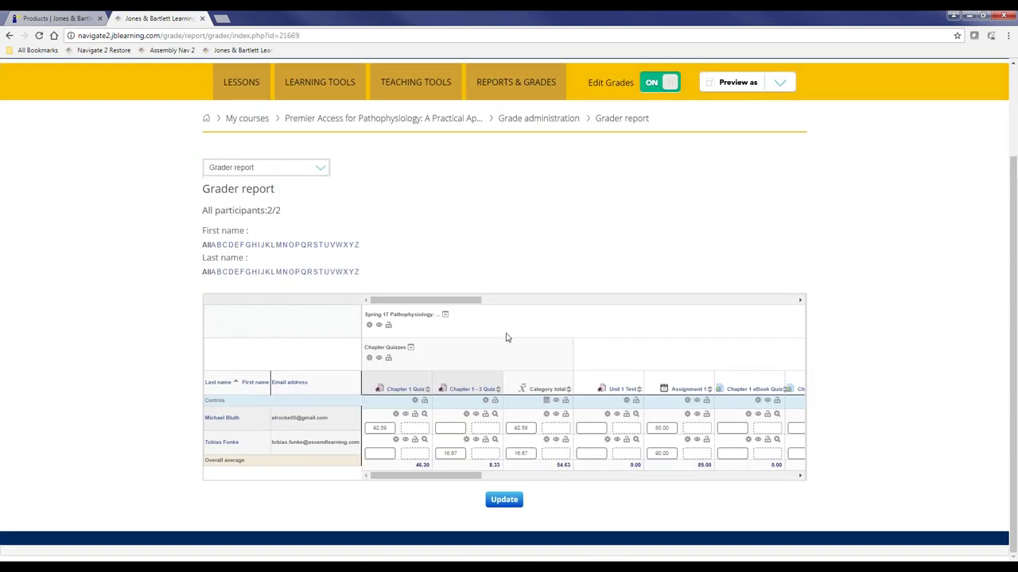
click(665, 83)
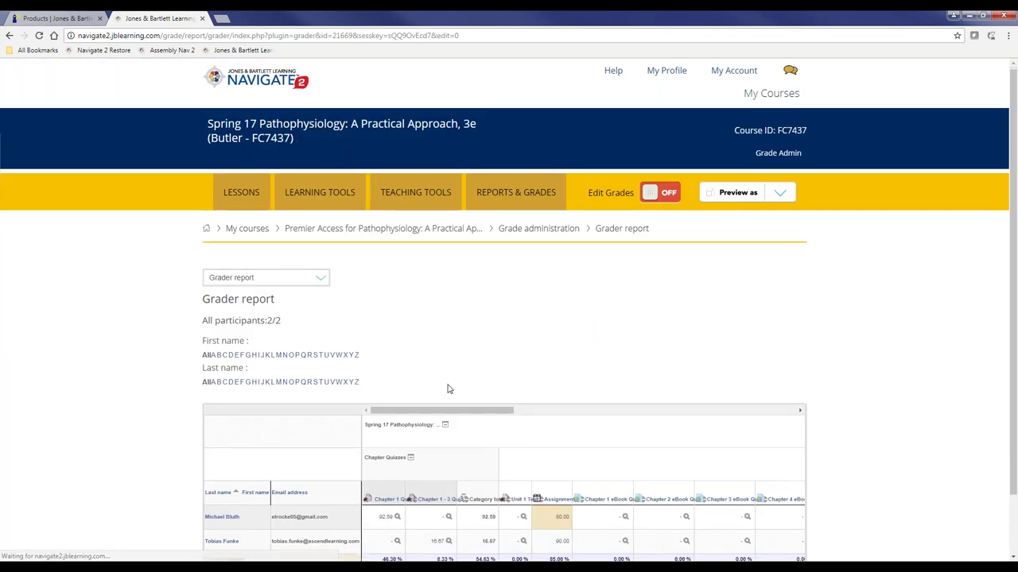
scroll(447, 389, down, 1)
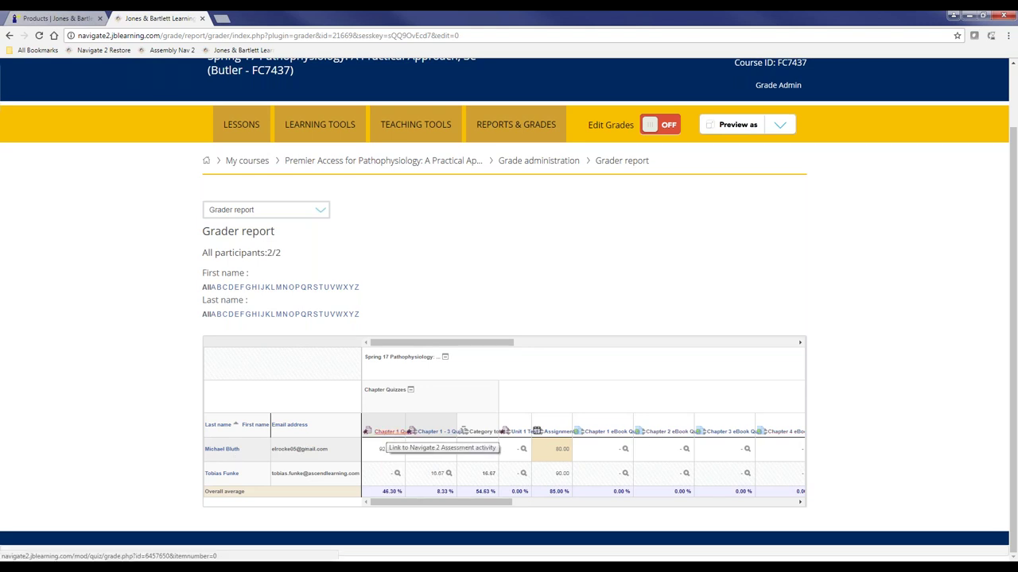
- Open the Chapter 1 Quiz results from the Grader Report and open the finished attempt through its overall grade
click(389, 432)
scroll(403, 477, down, 3)
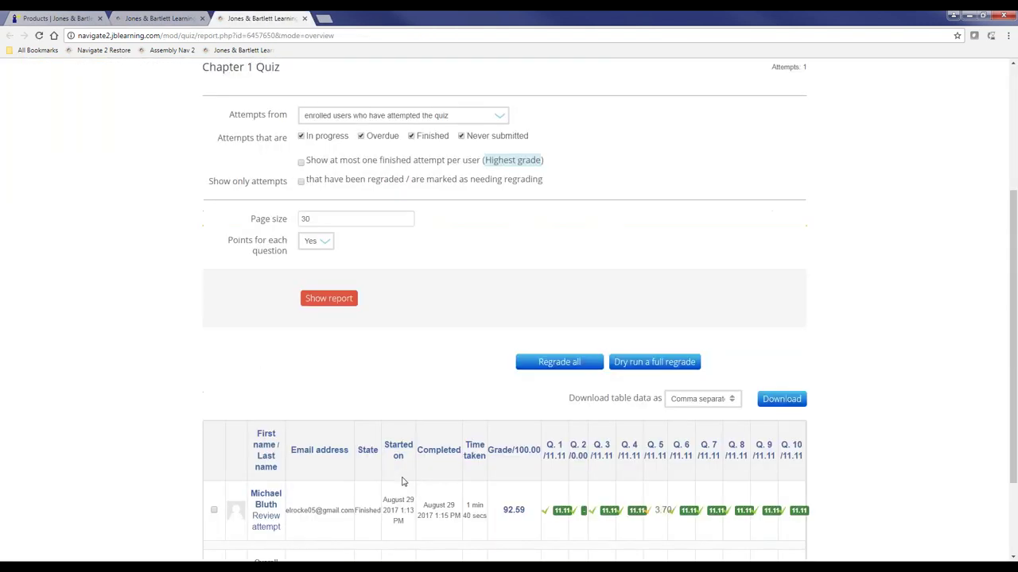
scroll(404, 477, down, 3)
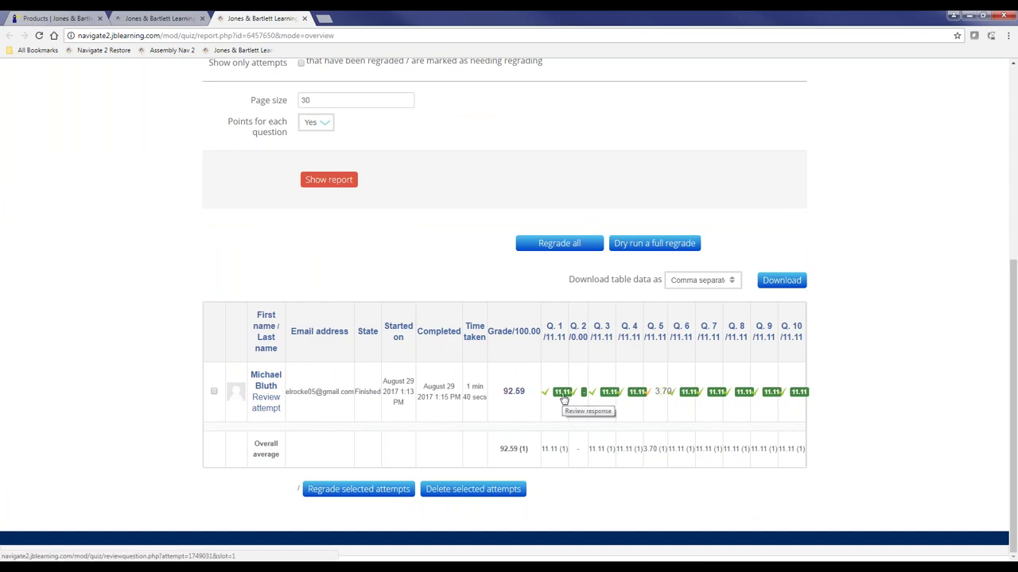
click(513, 393)
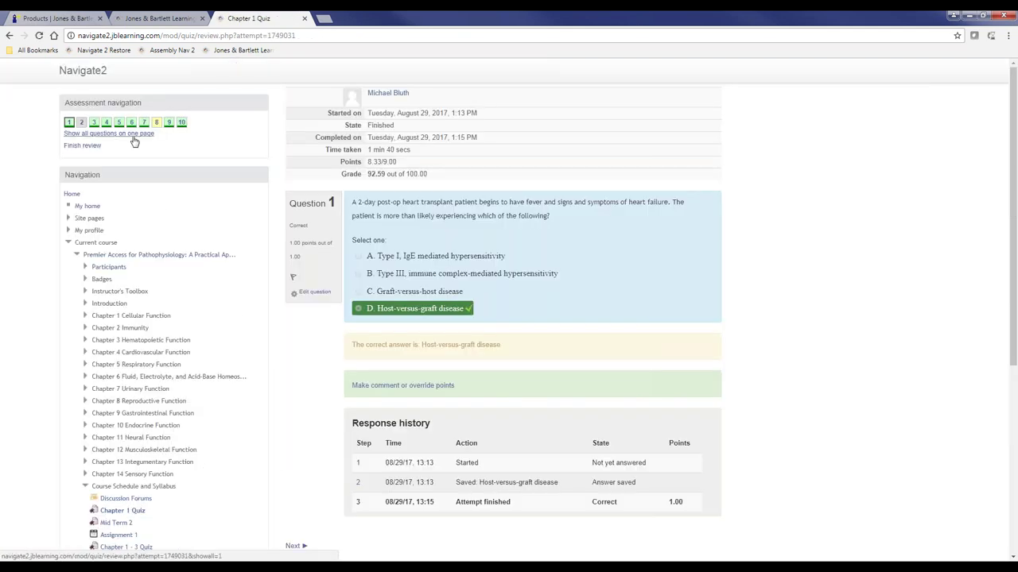
- Show all questions of the quiz attempt on one page, examine the student's answers and response history, and finish the review
click(108, 133)
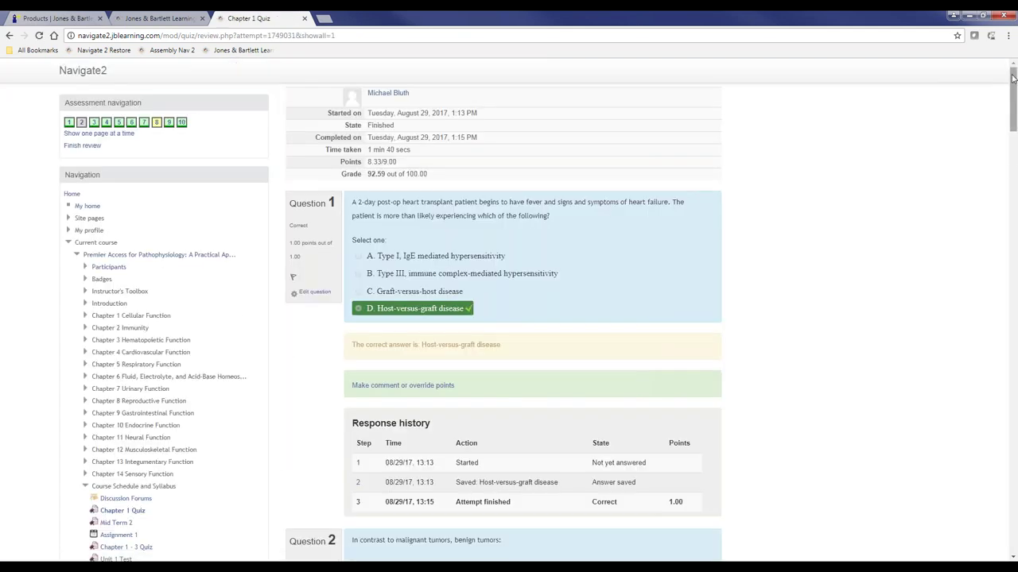
drag(1013, 82, 1015, 103)
scroll(447, 352, down, 5)
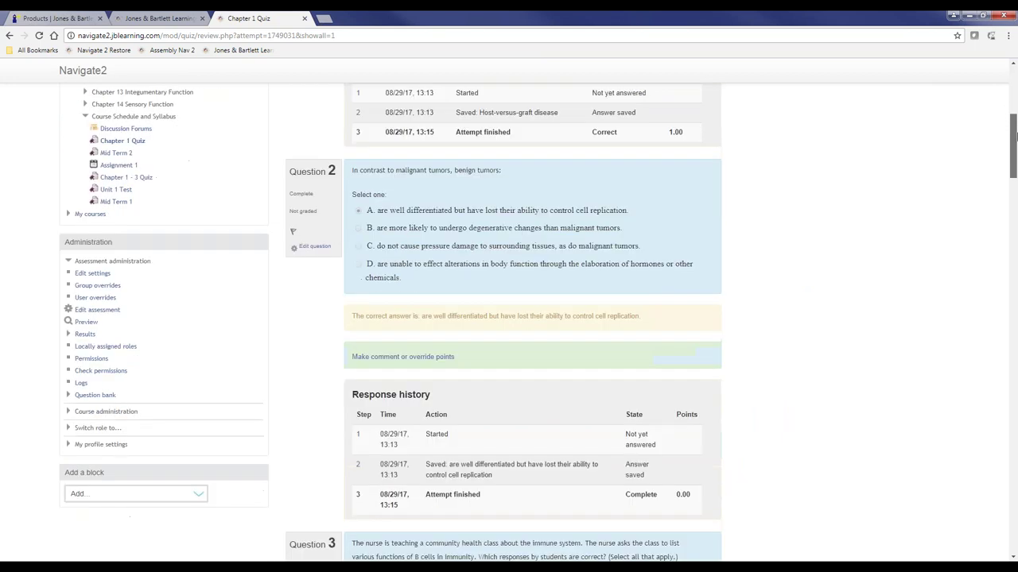
scroll(450, 473, down, 4)
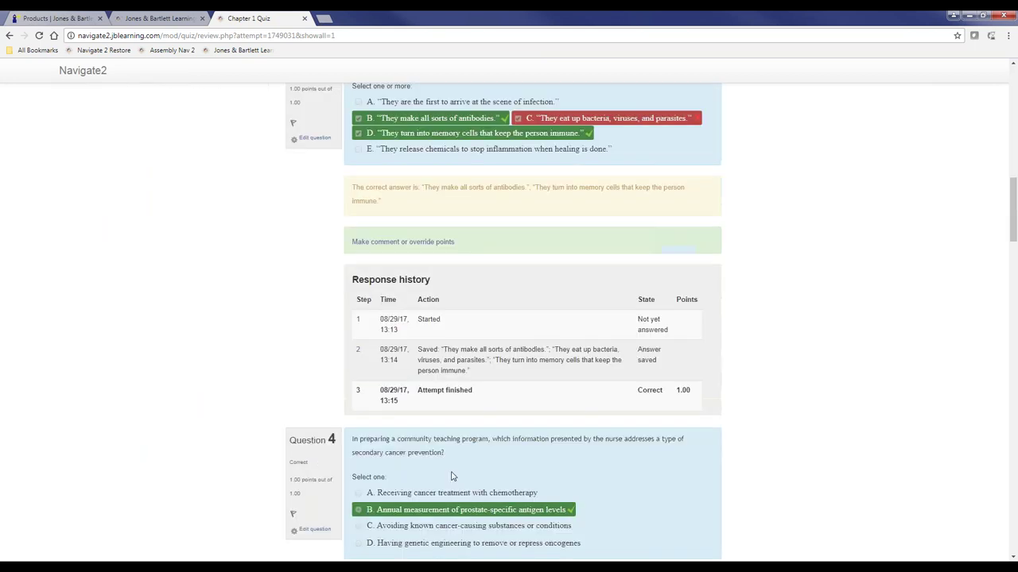
scroll(335, 456, down, 2)
scroll(336, 455, down, 4)
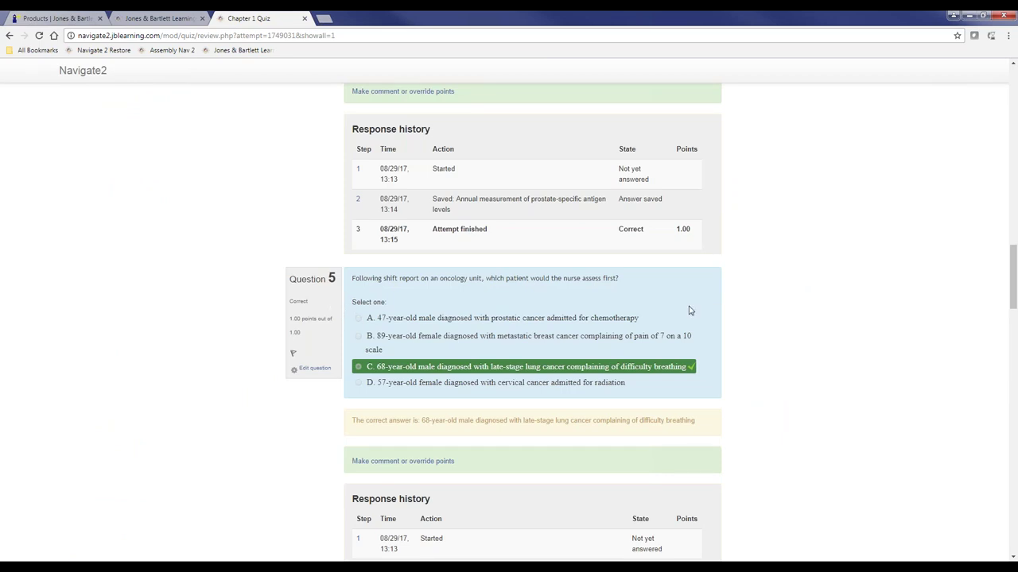
drag(1013, 279, 989, 124)
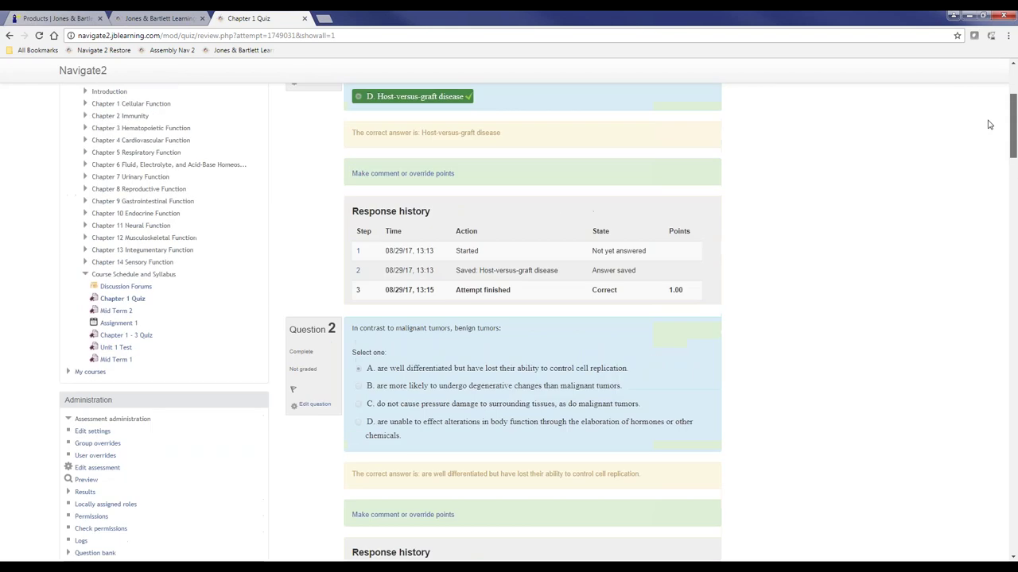
scroll(918, 119, up, 2)
scroll(156, 163, up, 2)
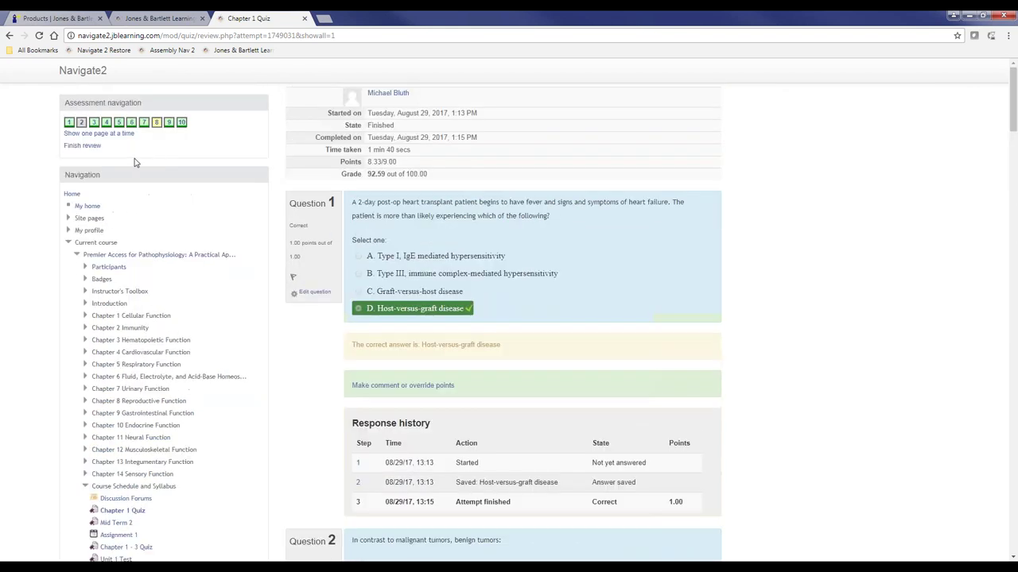
click(81, 145)
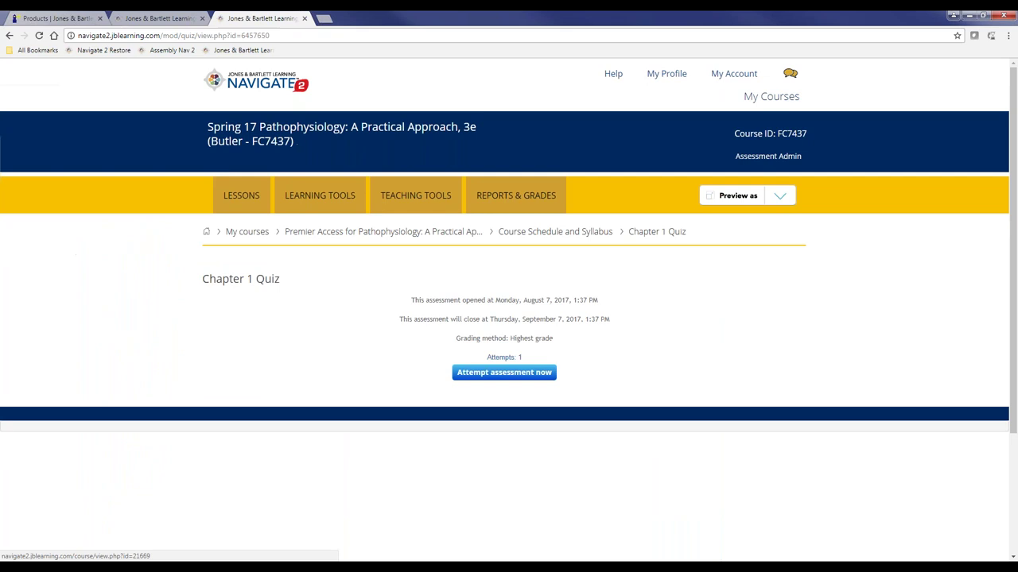
- Reopen the Grader Report and switch to the simple view of categories and items to examine the gradebook structure
click(523, 198)
click(261, 299)
click(273, 282)
click(259, 342)
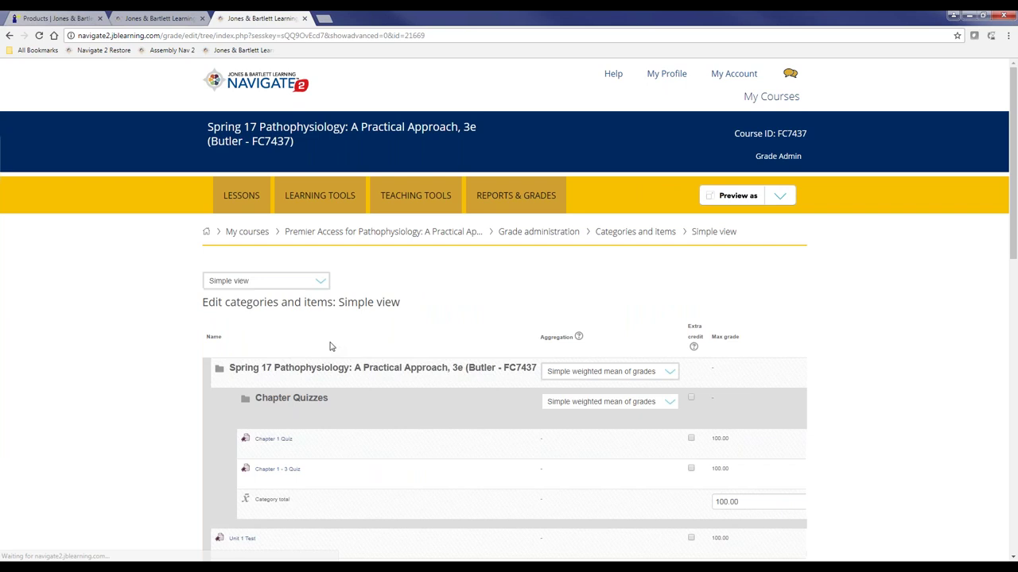
scroll(381, 379, down, 1)
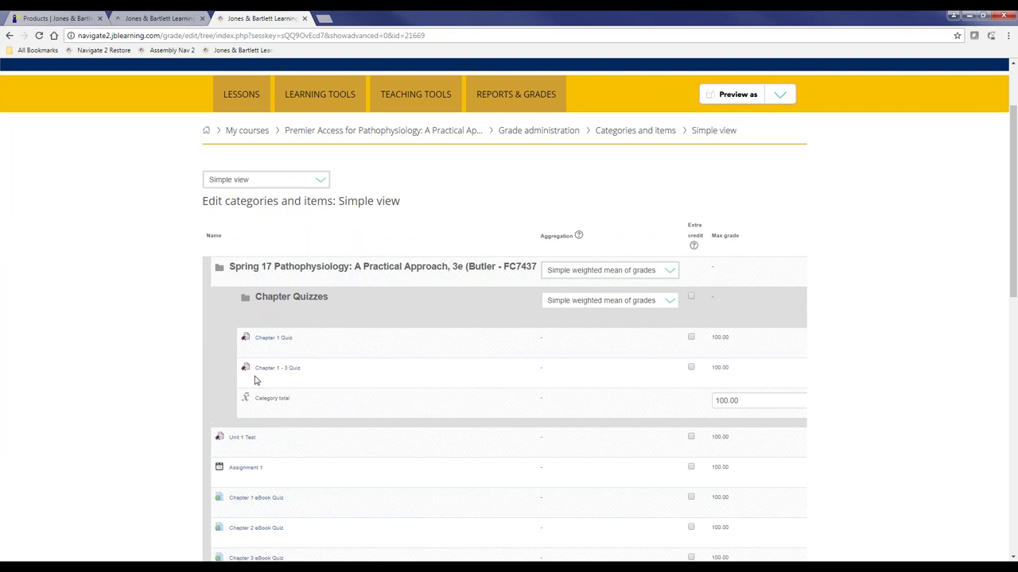
scroll(255, 373, up, 1)
click(358, 233)
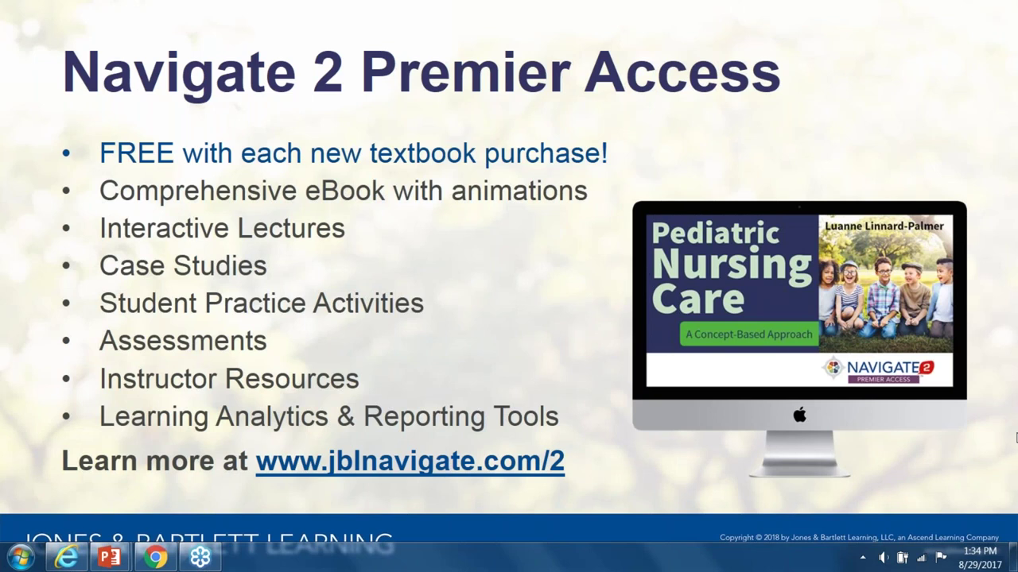
click(969, 446)
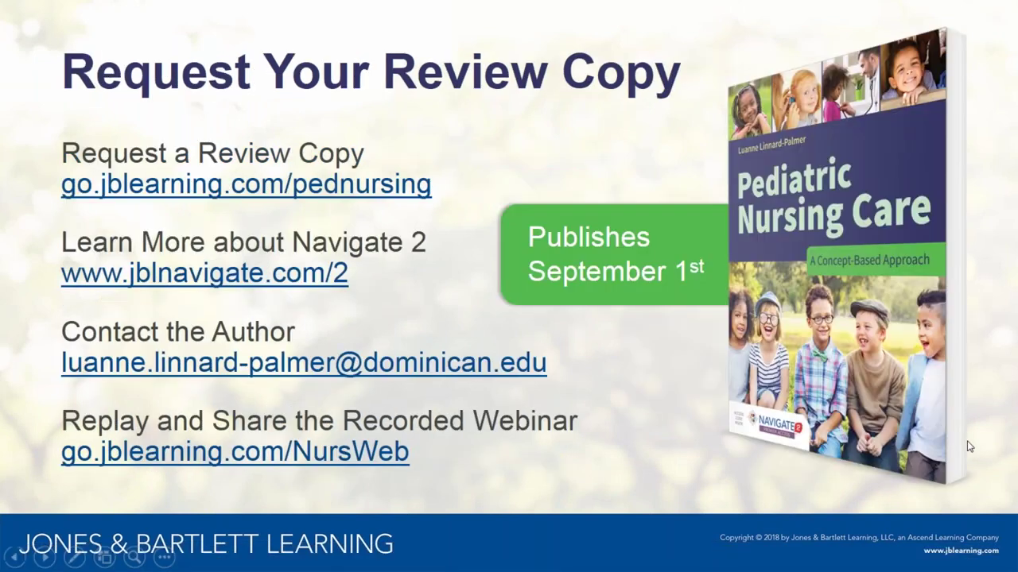